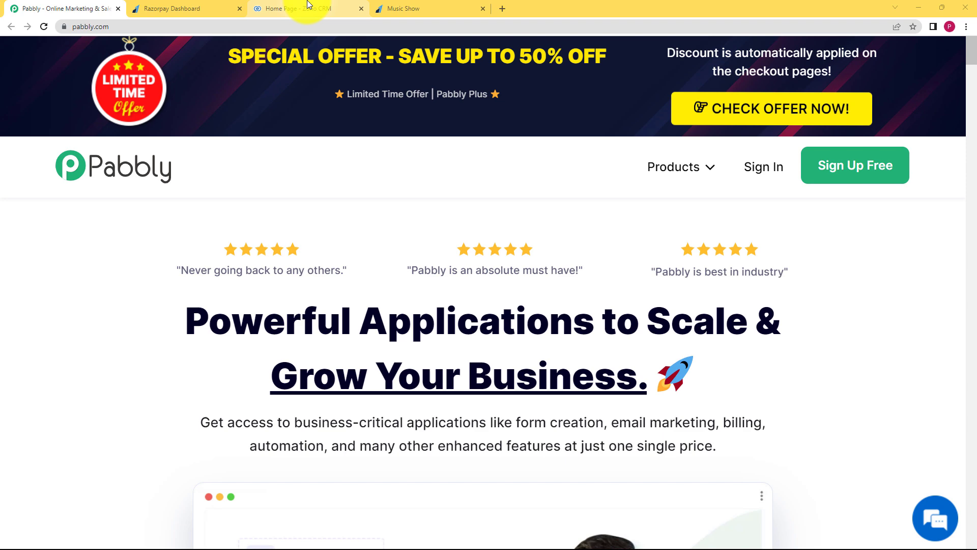
# Check the Razorpay dashboard tab, then return to the Pabbly homepage.
pyautogui.click(206, 8)
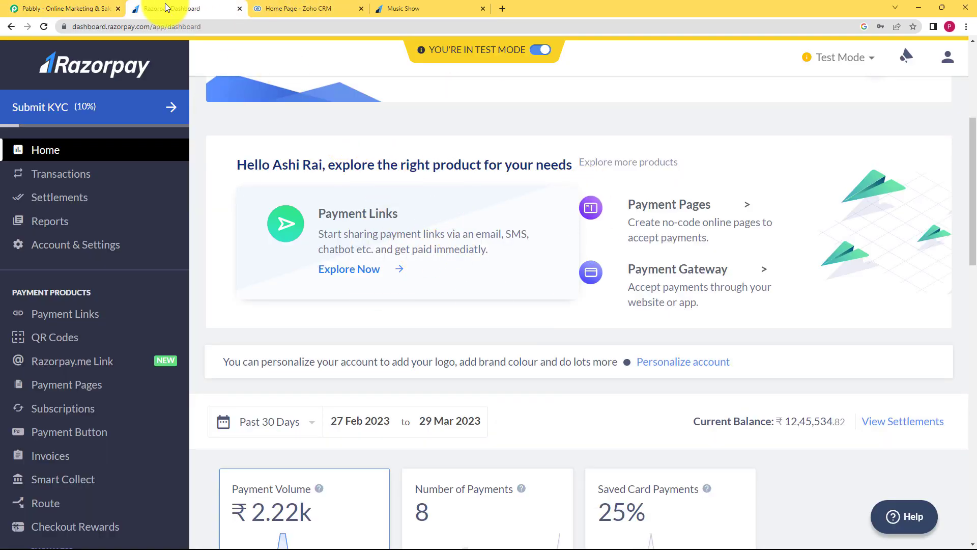
pyautogui.click(45, 9)
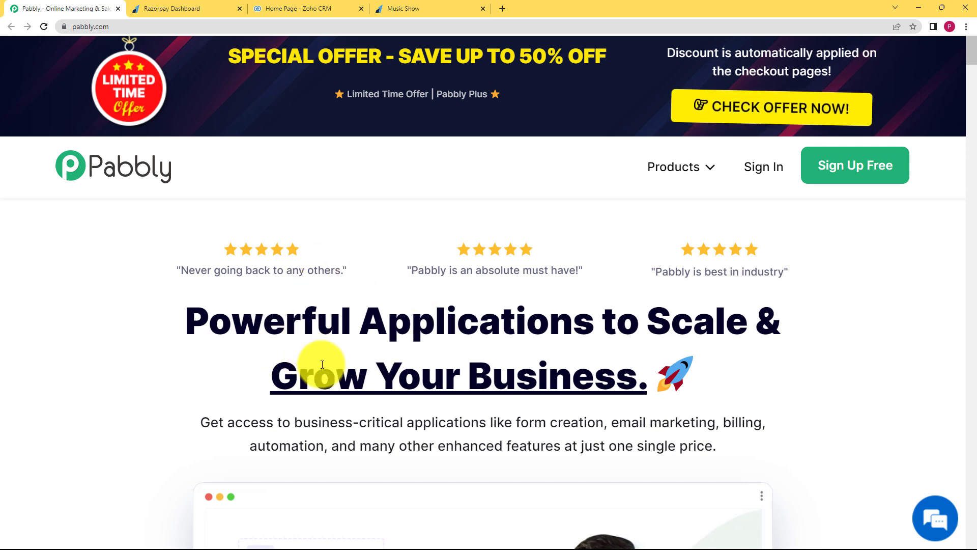
# Sign in with Google and create the workflow 'Create leads in Zoho CRM when an order is paid in Razorpay'.
pyautogui.click(759, 176)
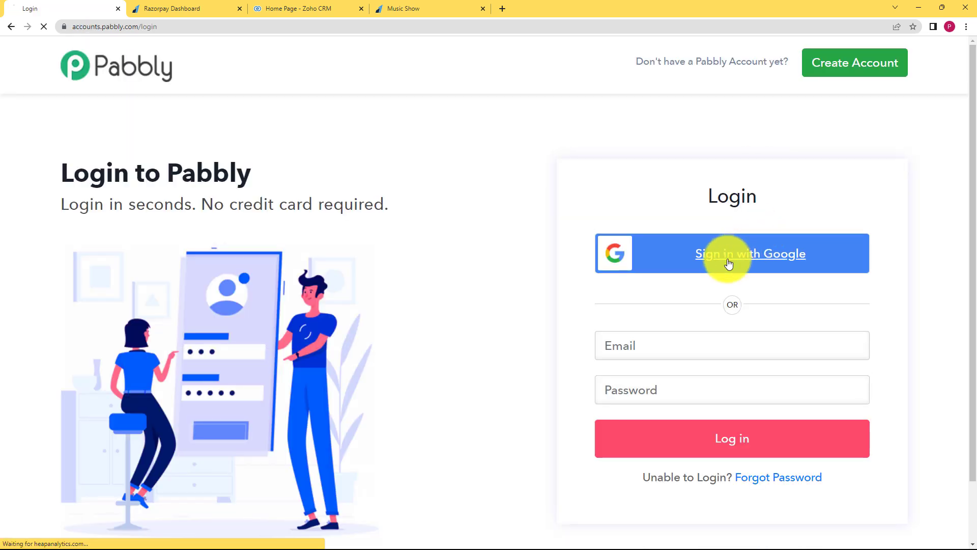
pyautogui.click(729, 263)
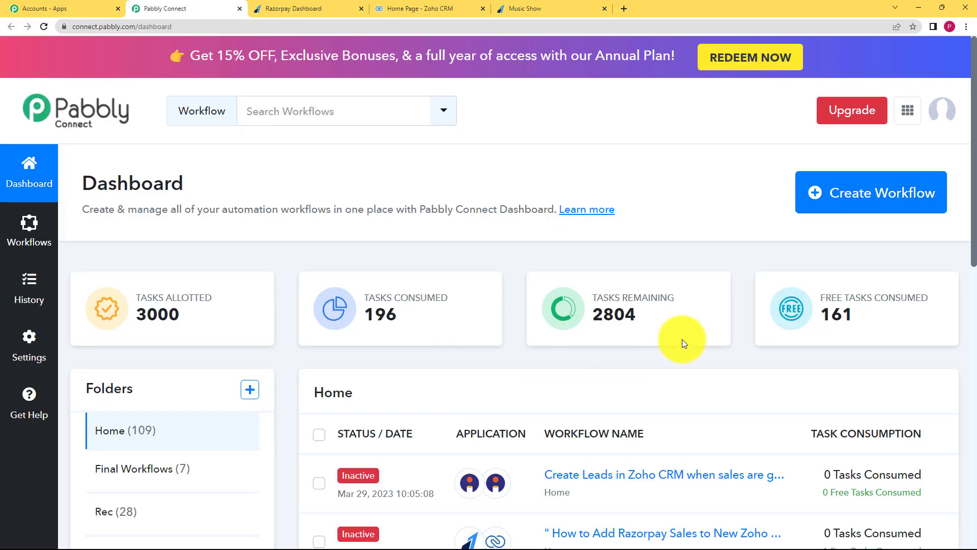
pyautogui.click(872, 210)
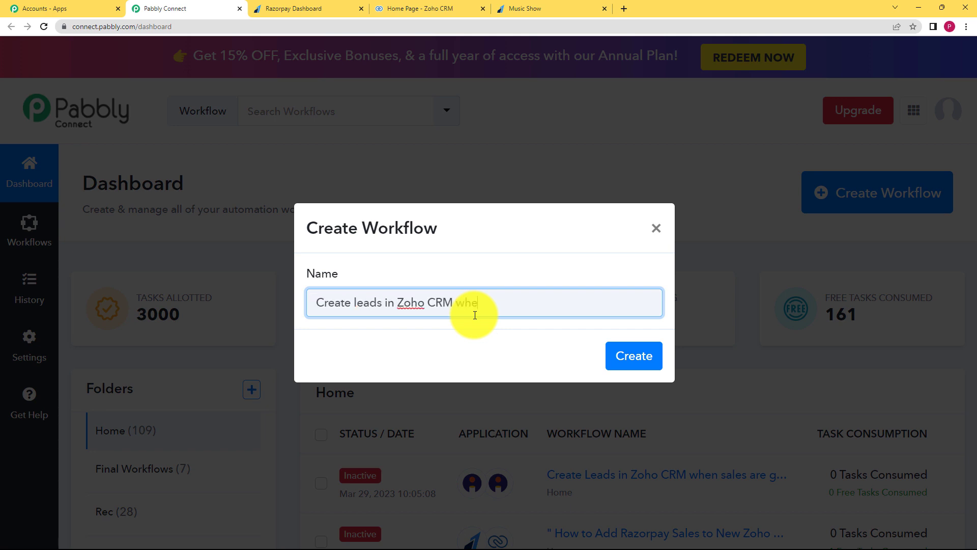
pyautogui.write('pay')
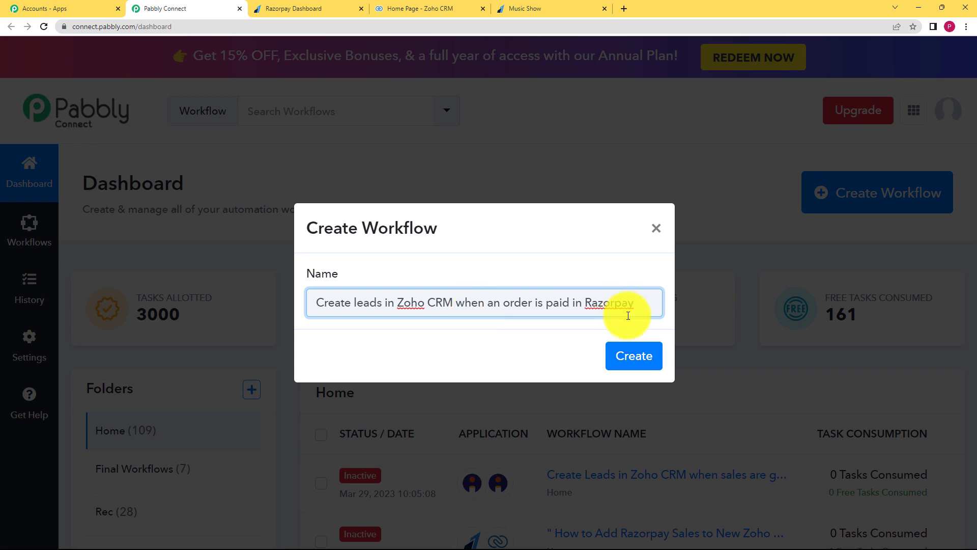
pyautogui.click(633, 357)
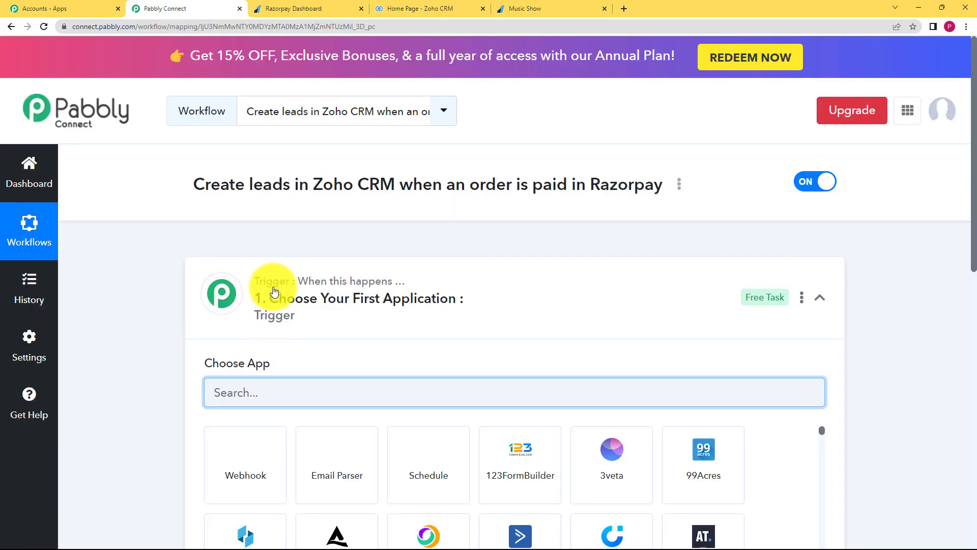
# Search 'RAZO' in the trigger step's app chooser and select Razorpay.
pyautogui.click(280, 288)
pyautogui.scroll(-2, 178, 303)
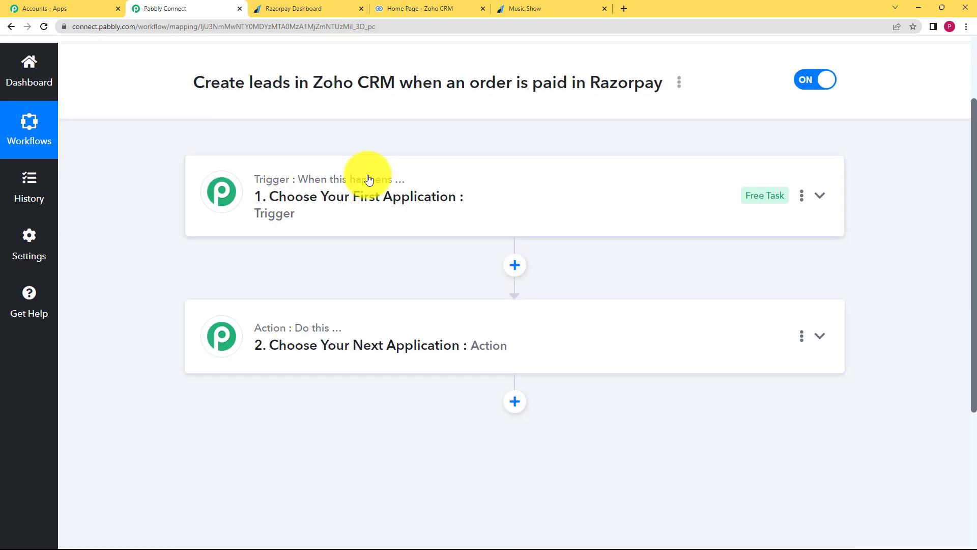
pyautogui.click(369, 207)
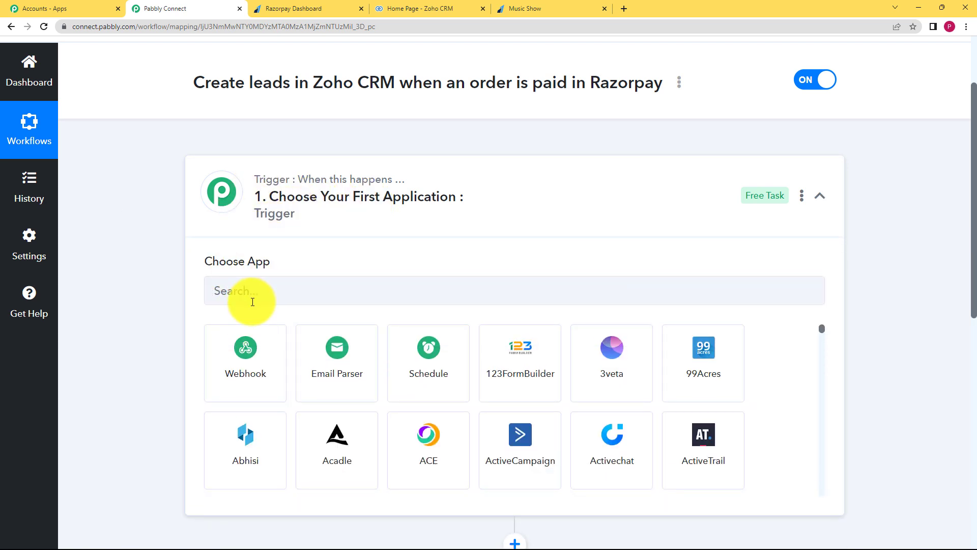
pyautogui.click(288, 228)
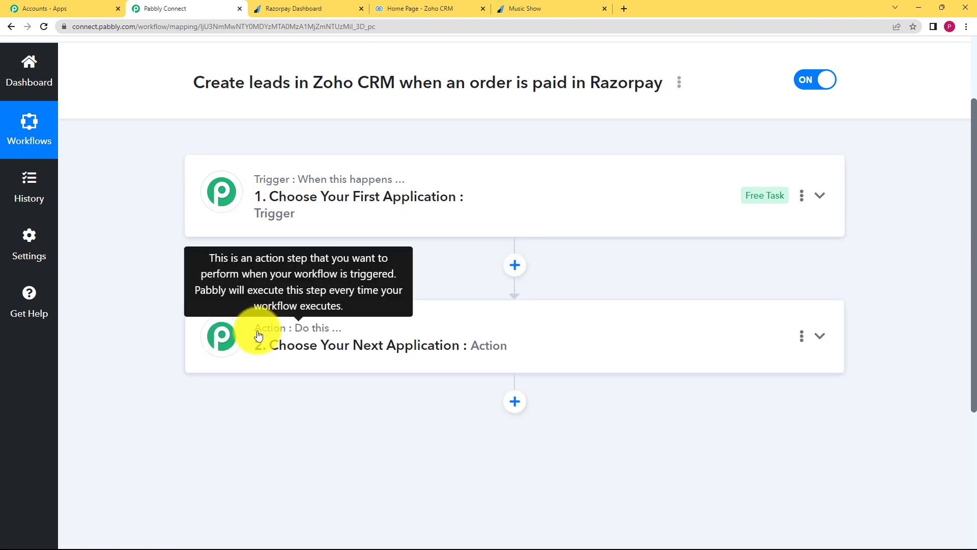
pyautogui.click(312, 225)
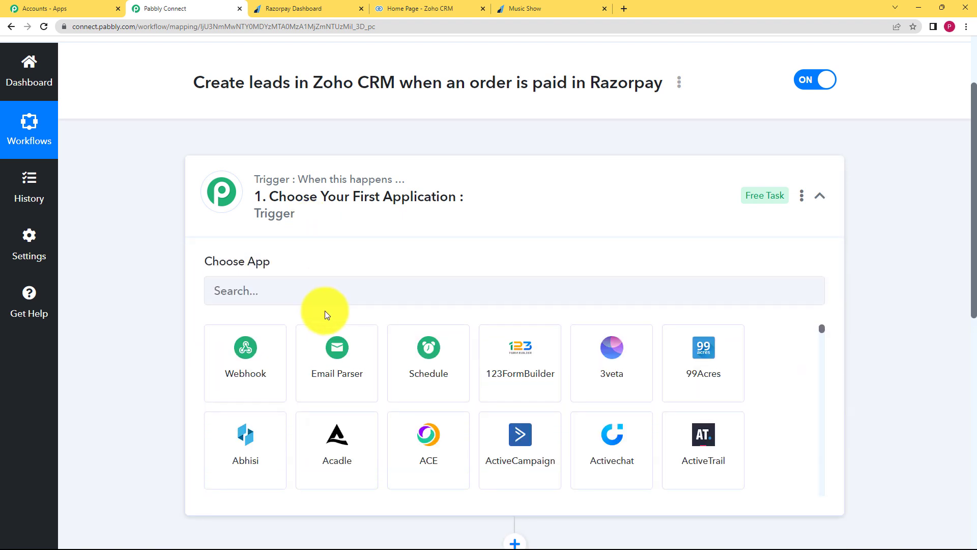
pyautogui.click(324, 291)
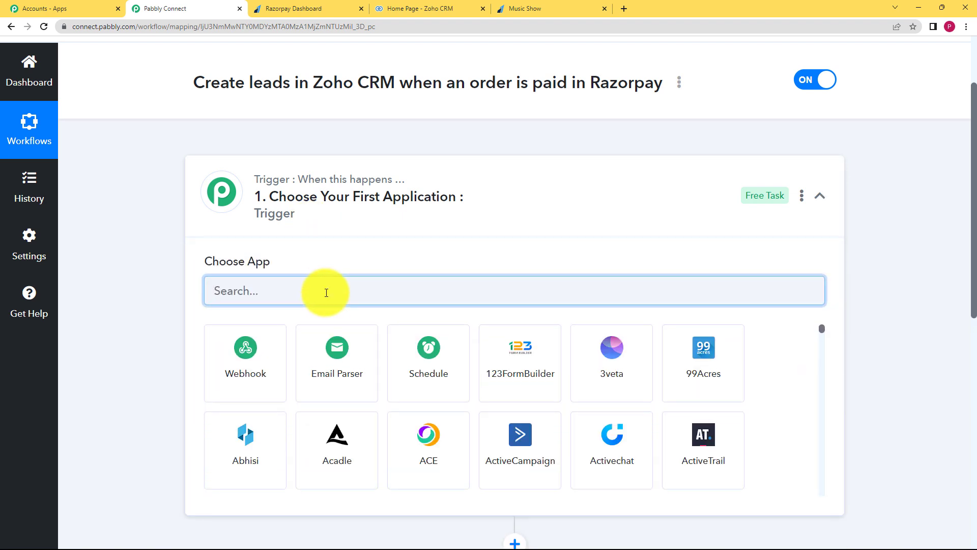
pyautogui.write('RA')
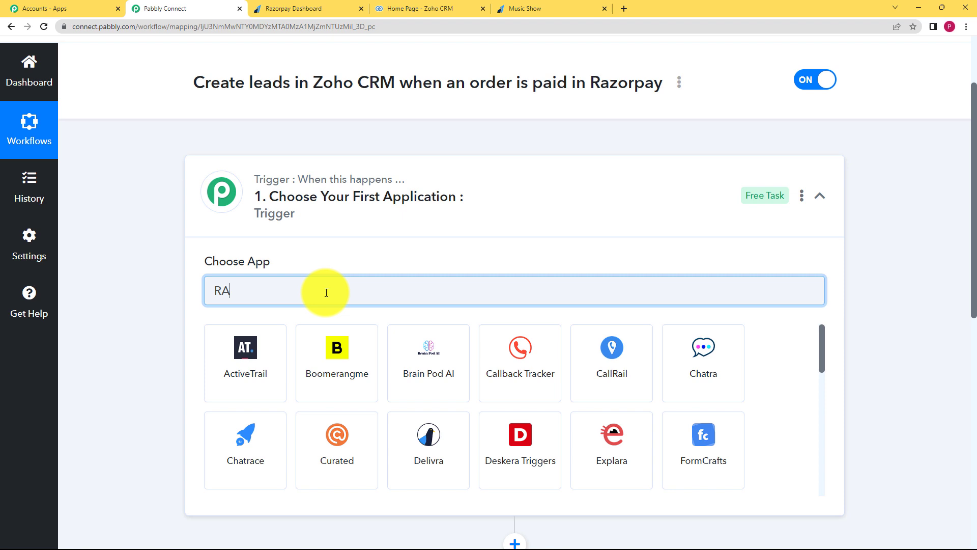
pyautogui.write('O')
pyautogui.press('BackSpace')
pyautogui.write('ZO')
pyautogui.click(247, 349)
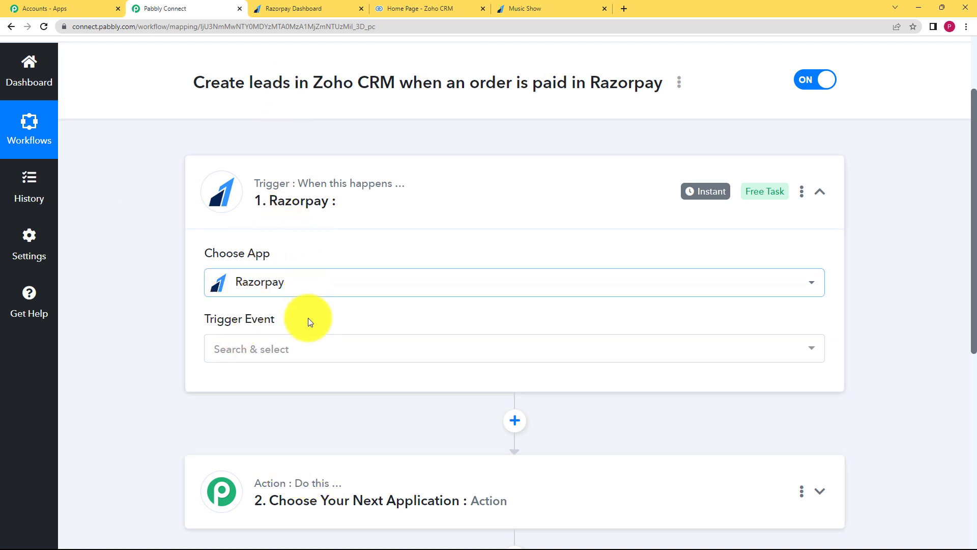
# Choose Order Paid as the Razorpay trigger event and review the webhook setup instructions.
pyautogui.click(304, 352)
pyautogui.click(279, 141)
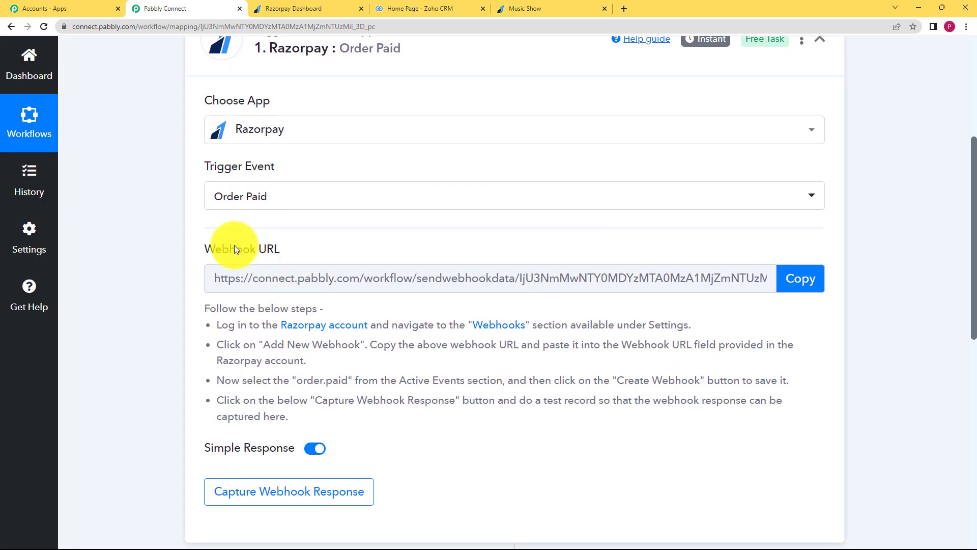
pyautogui.moveTo(272, 248)
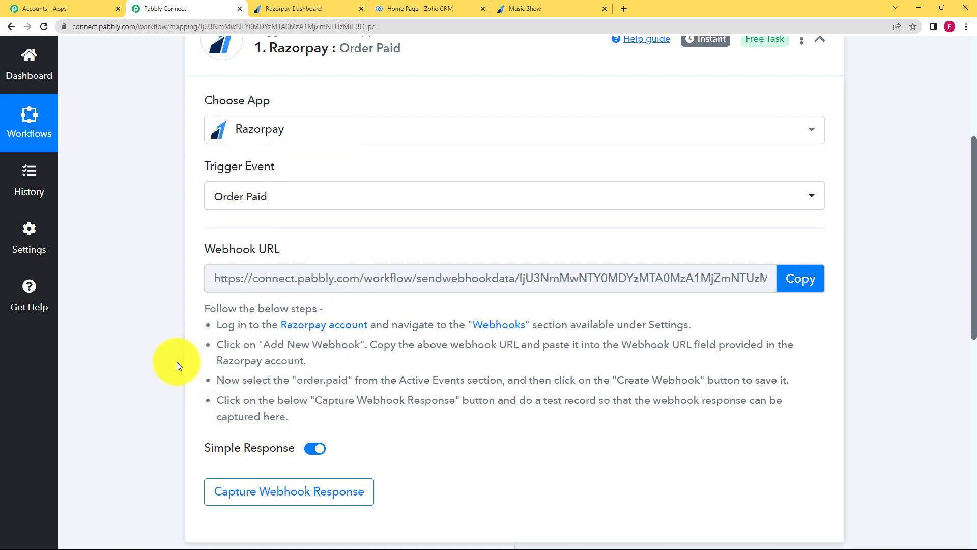
pyautogui.scroll(-3, 176, 361)
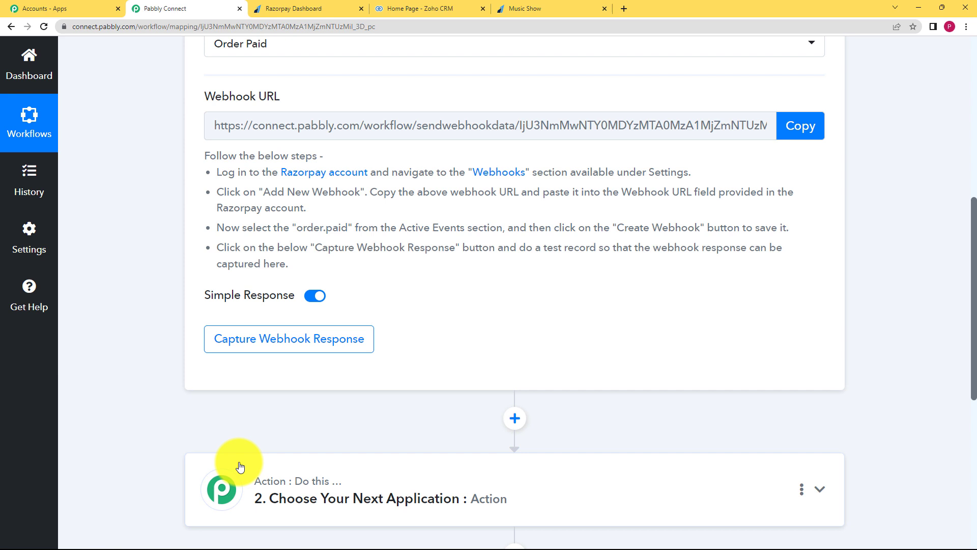
pyautogui.scroll(2, 215, 254)
pyautogui.moveTo(201, 260); pyautogui.dragTo(333, 362)
pyautogui.click(366, 375)
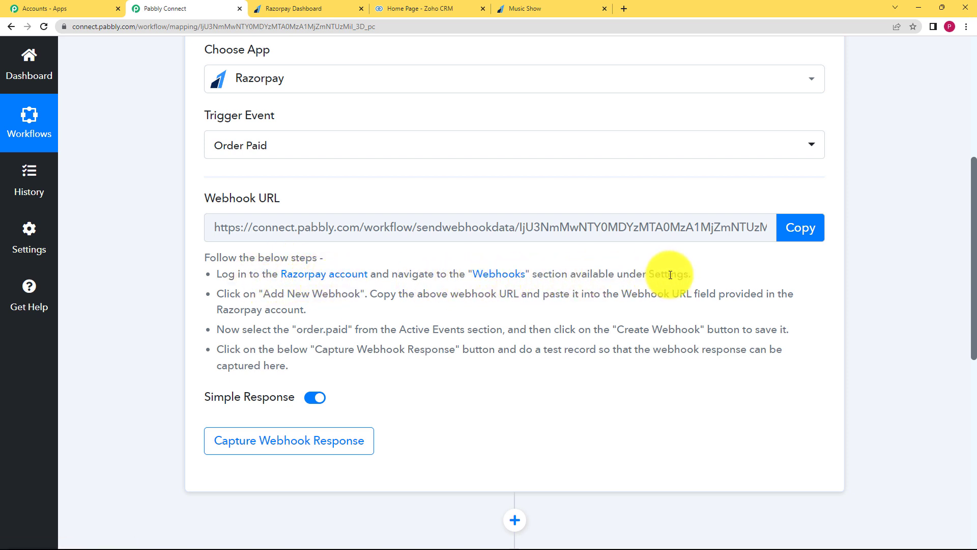
# In Razorpay Account & Settings, open Webhooks and start adding a new webhook.
pyautogui.click(328, 5)
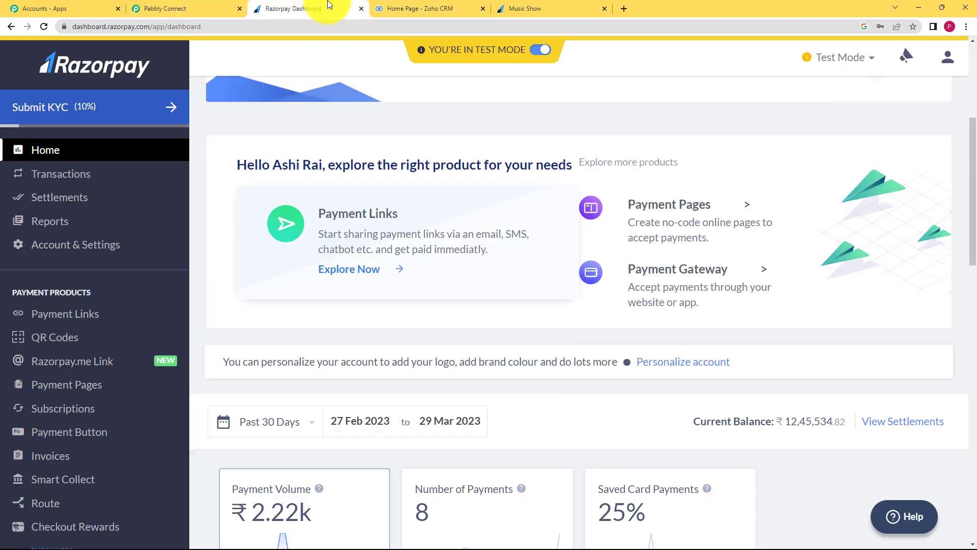
pyautogui.click(52, 247)
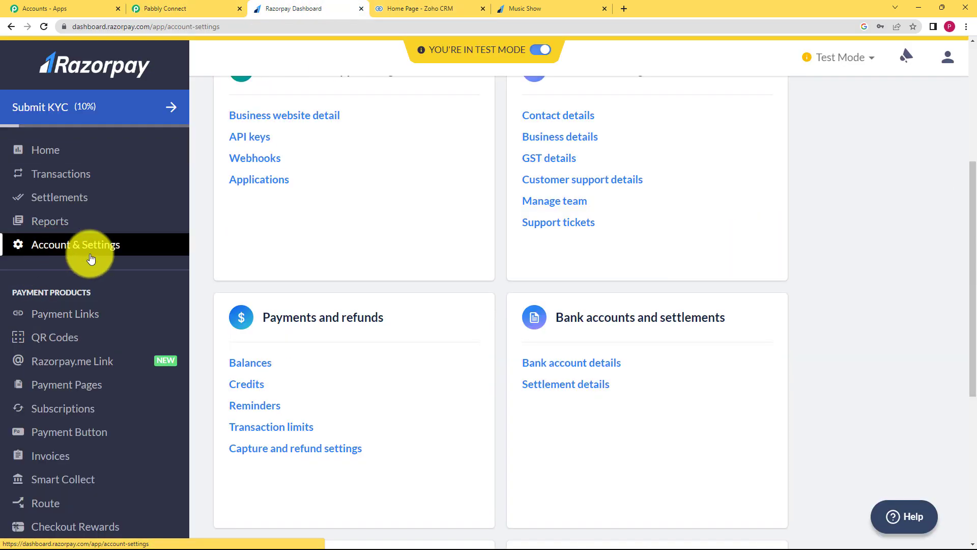
pyautogui.scroll(3, 349, 240)
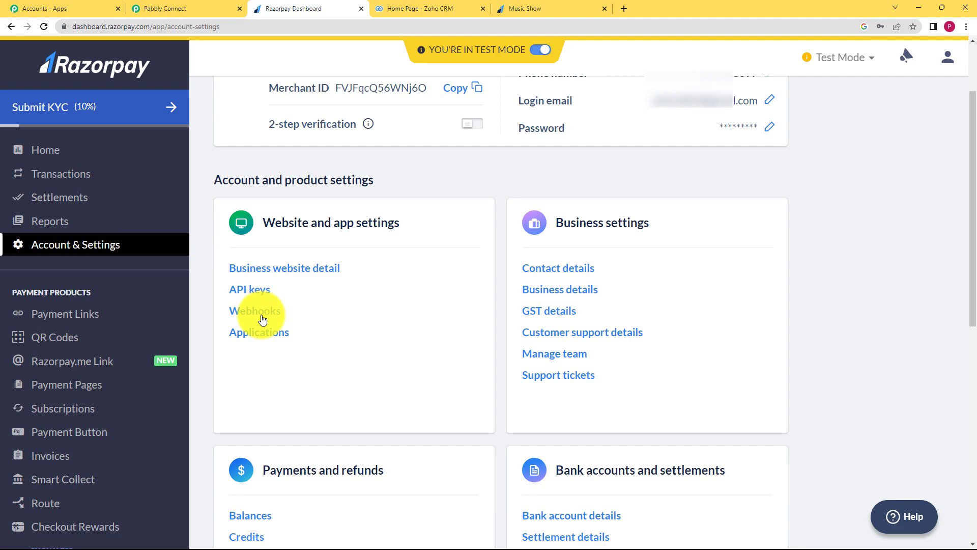
pyautogui.click(261, 315)
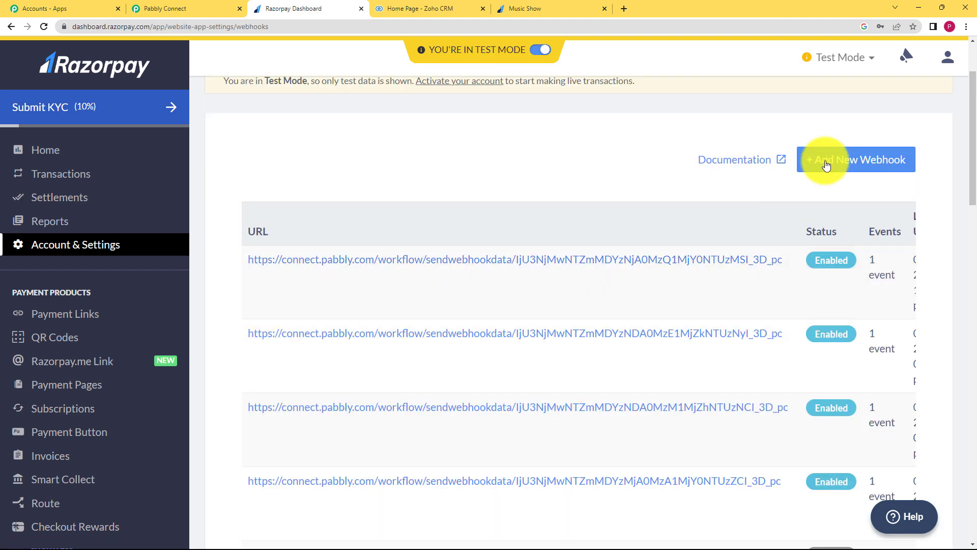
pyautogui.click(826, 164)
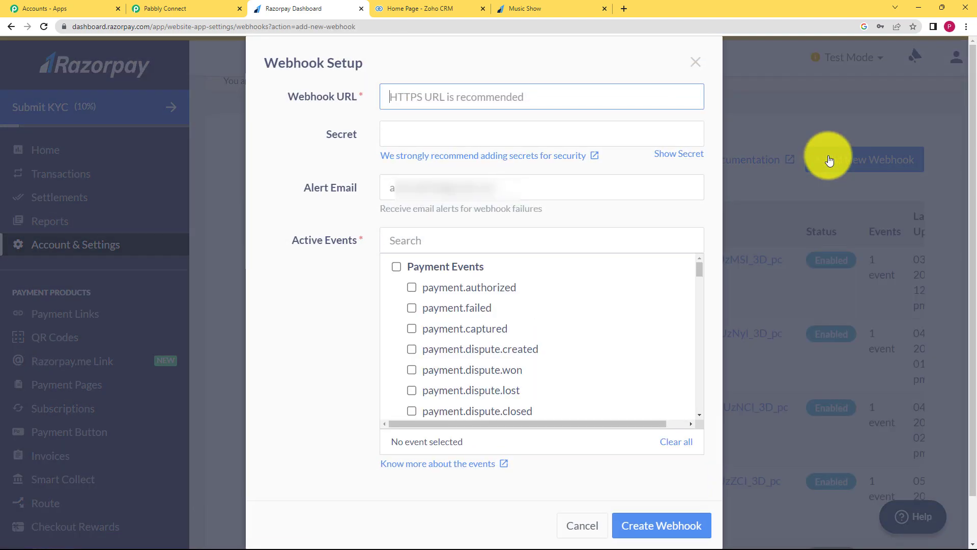
# Paste the copied Pabbly webhook URL, fill the secret, and save the order.paid webhook.
pyautogui.click(170, 9)
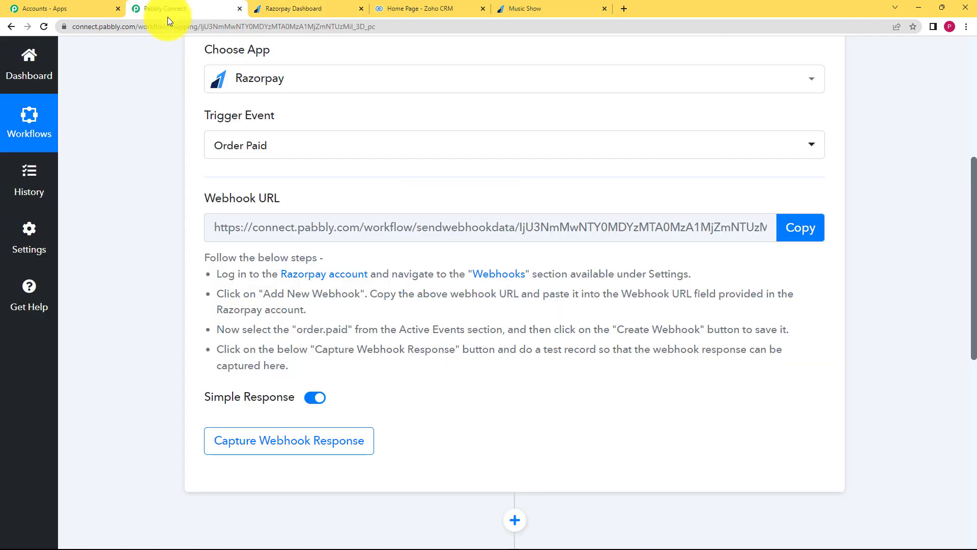
pyautogui.click(779, 231)
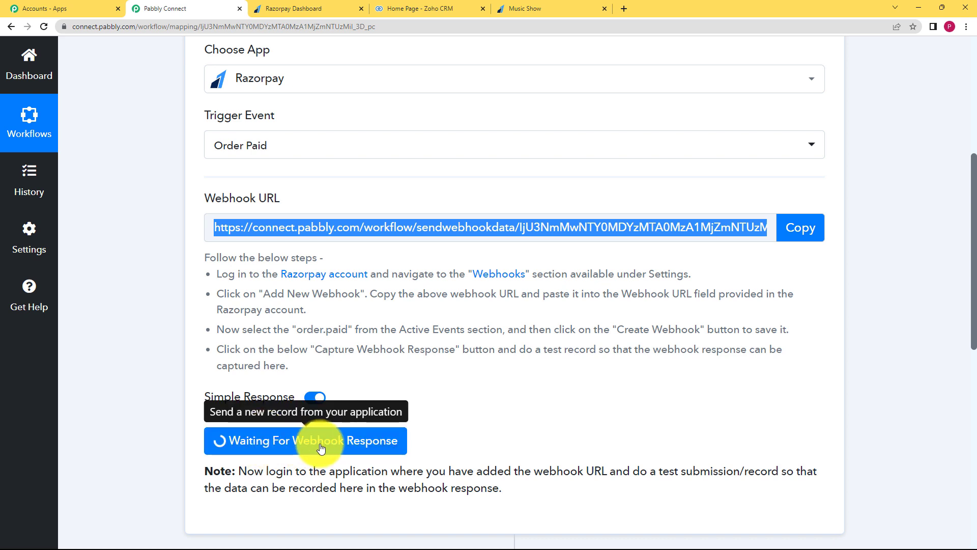
pyautogui.click(306, 7)
pyautogui.click(435, 109)
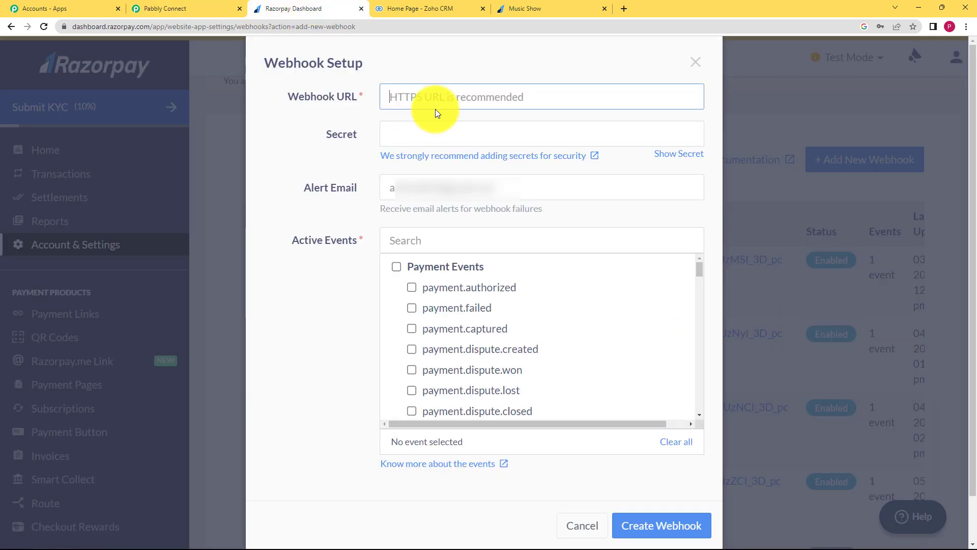
pyautogui.click(437, 97)
pyautogui.click(441, 127)
pyautogui.click(443, 133)
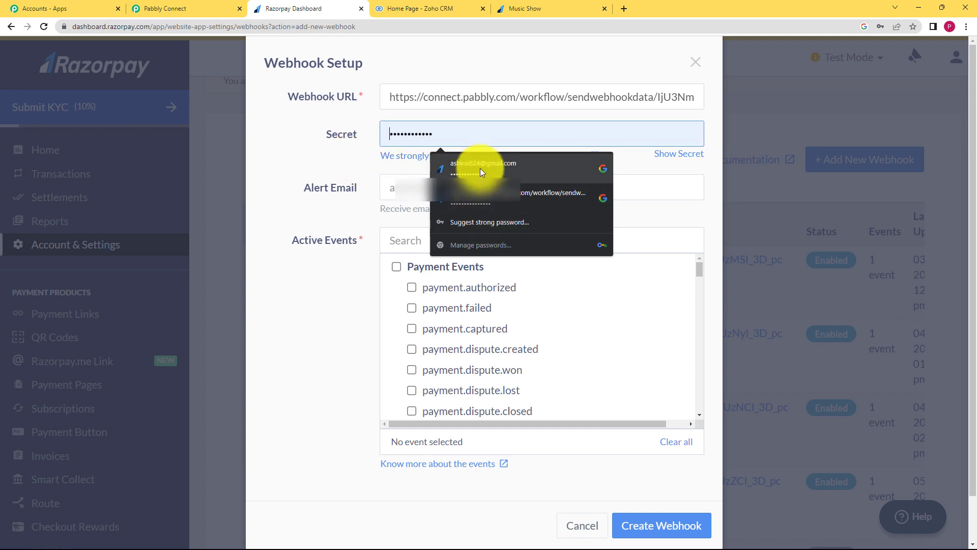
pyautogui.click(448, 165)
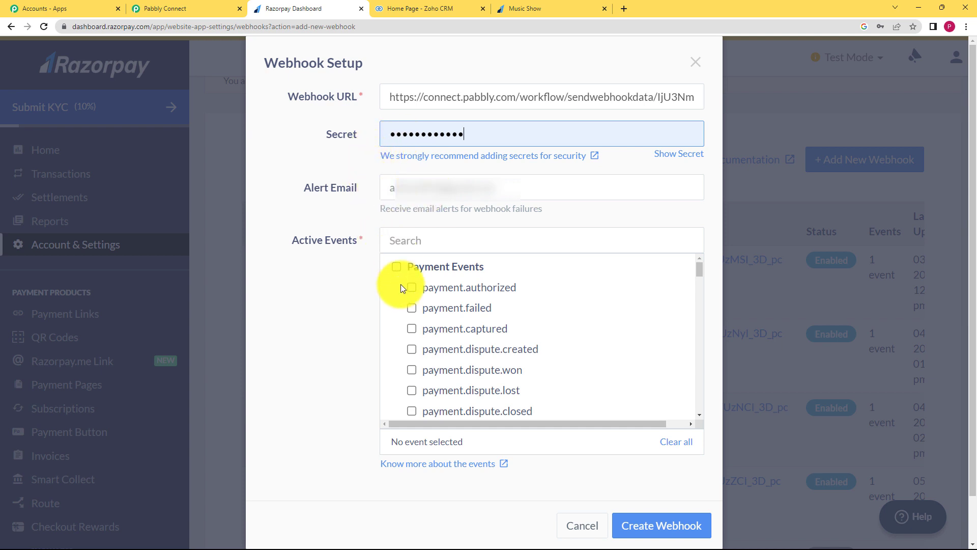
pyautogui.scroll(-5, 409, 290)
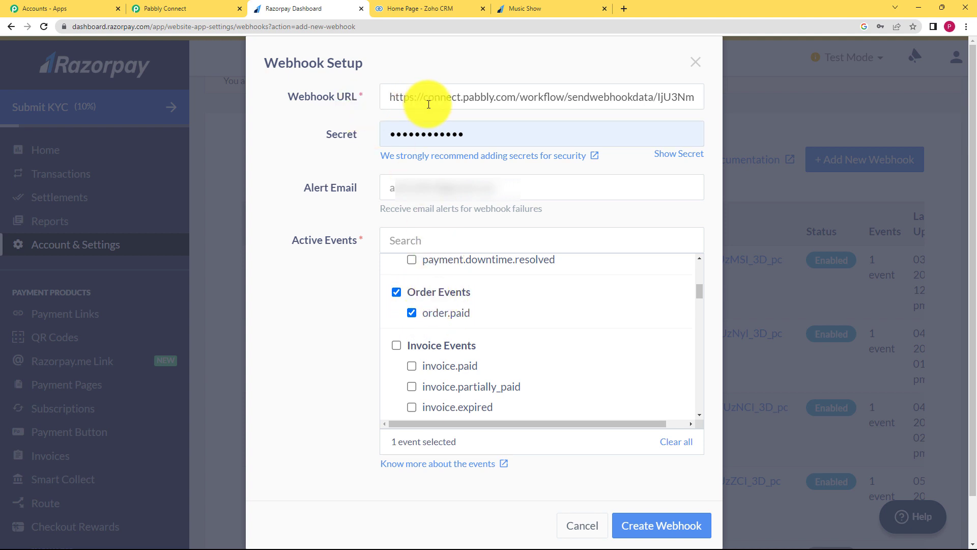
pyautogui.click(645, 529)
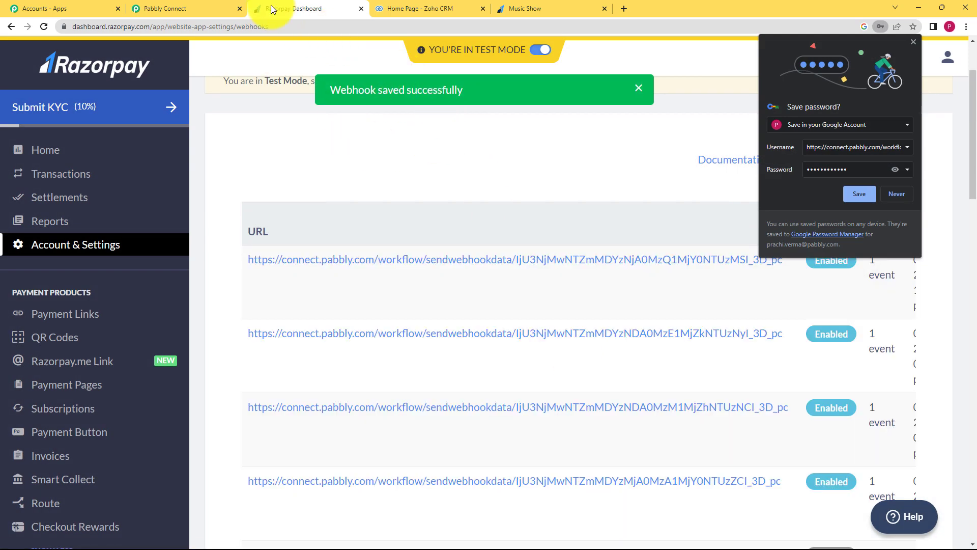
pyautogui.click(178, 8)
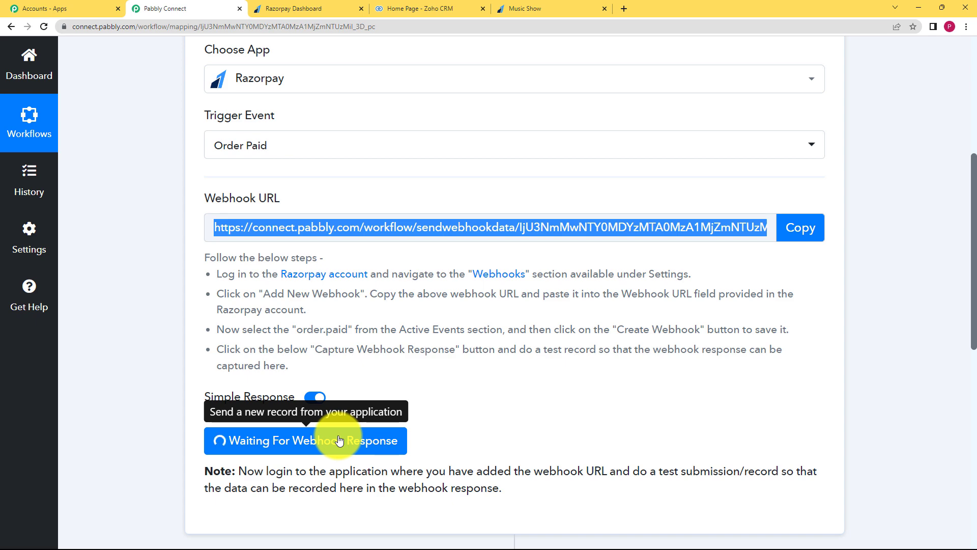
# Open Razorpay's Payment Pages list to find the Music Show page.
pyautogui.click(293, 8)
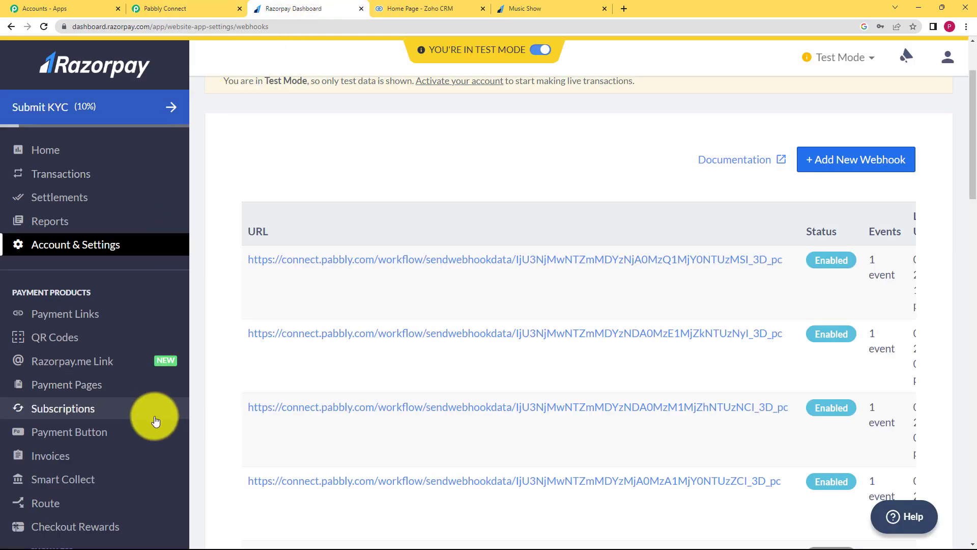
pyautogui.click(119, 385)
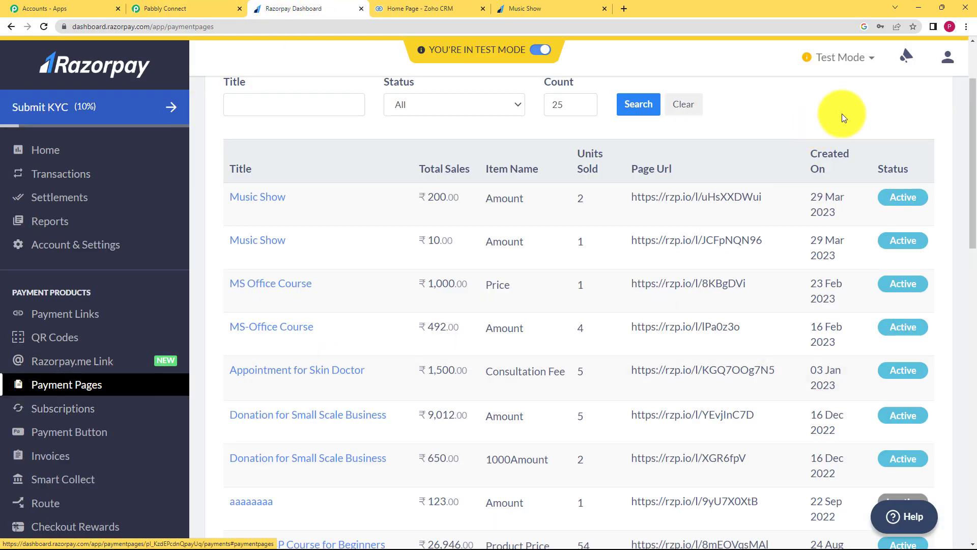
pyautogui.scroll(2, 727, 170)
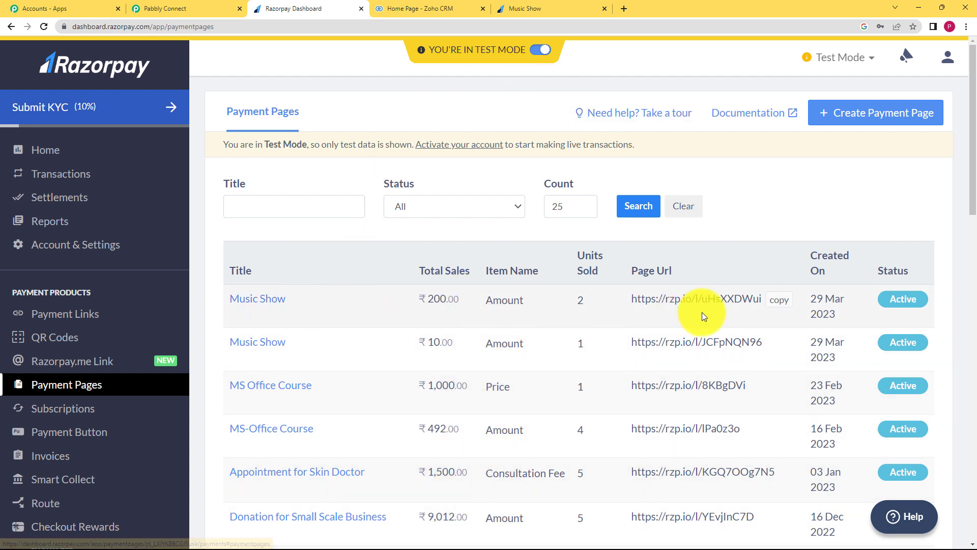
# Open the Music Show page and autofill the buyer's e-mail, phone and first name.
pyautogui.click(569, 4)
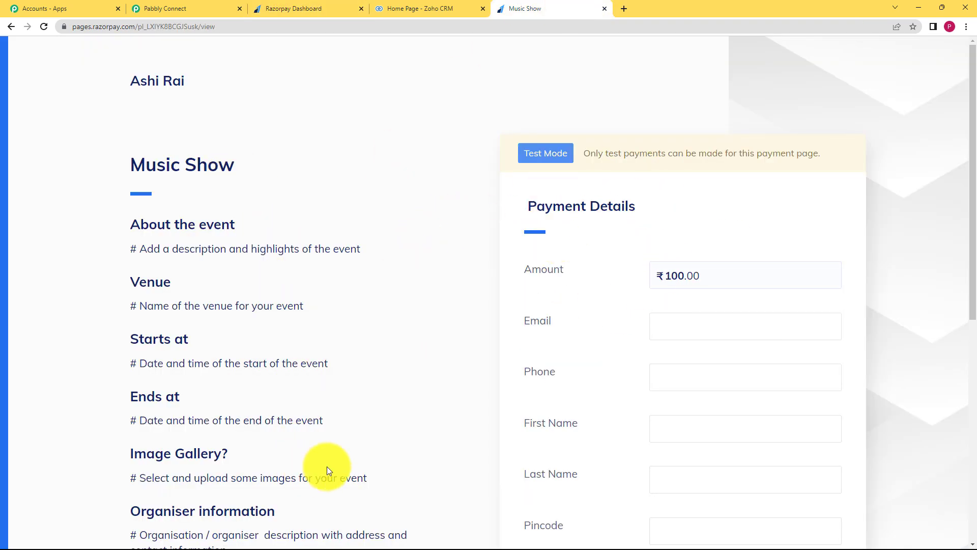
pyautogui.scroll(-1, 476, 301)
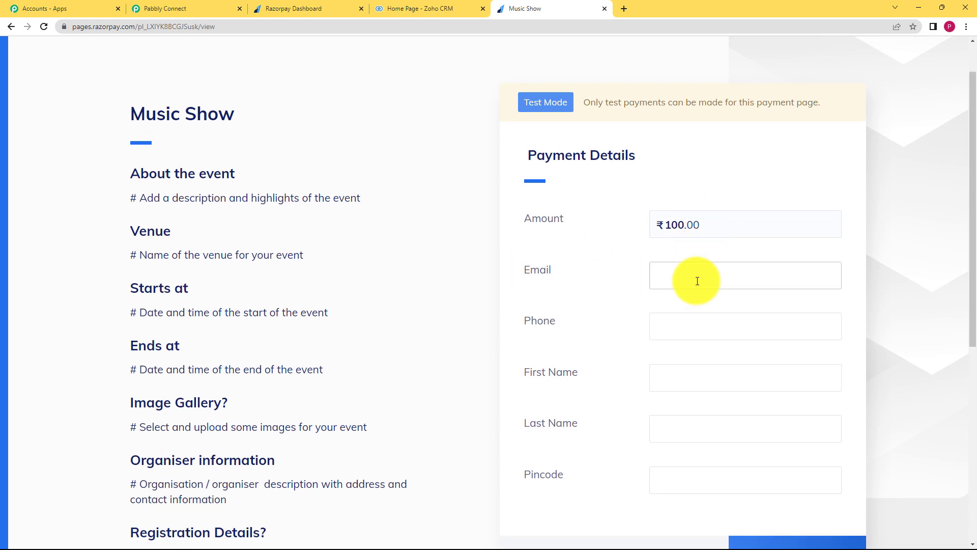
pyautogui.click(693, 276)
pyautogui.click(731, 376)
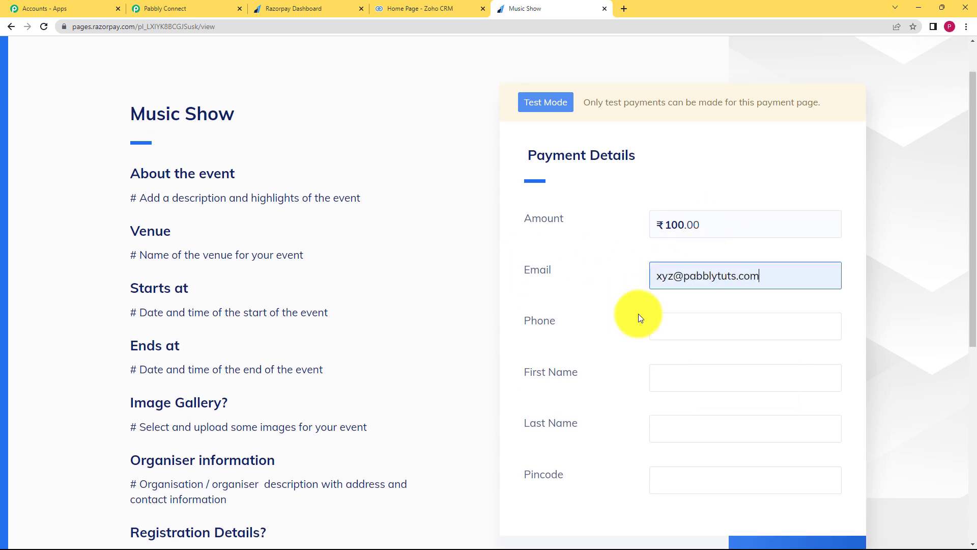
pyautogui.click(687, 329)
pyautogui.click(720, 361)
pyautogui.click(719, 374)
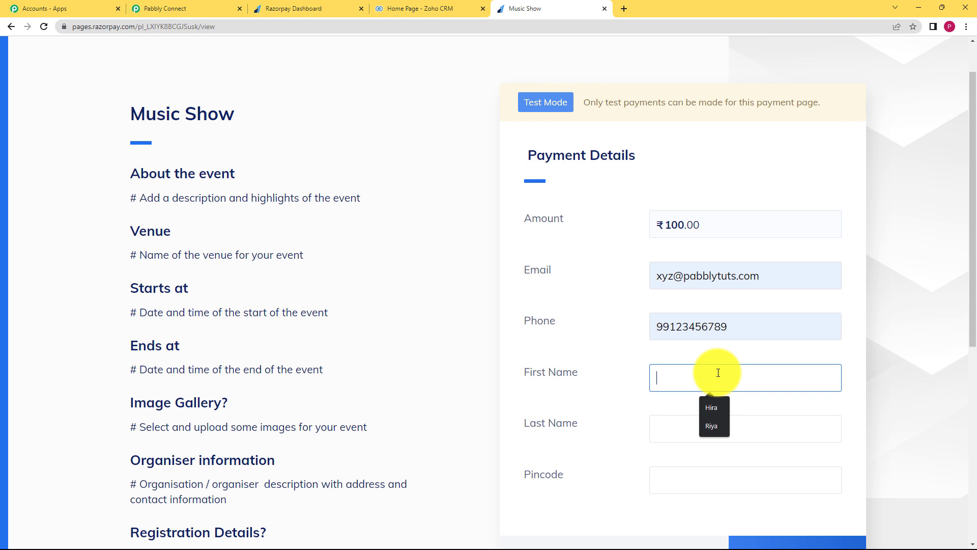
pyautogui.click(720, 413)
# Autofill the buyer's last name and pincode, then submit the ₹100.00 payment.
pyautogui.click(712, 429)
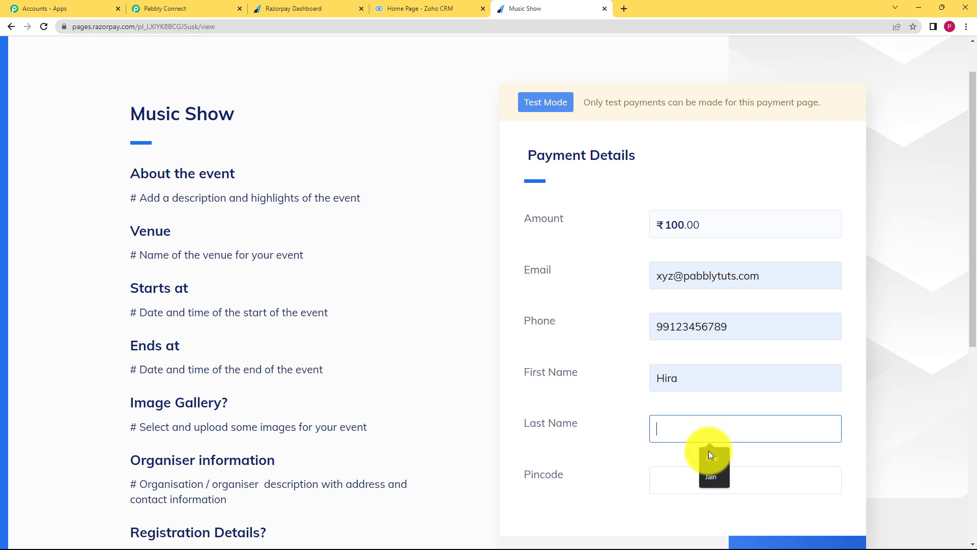
pyautogui.click(710, 453)
pyautogui.scroll(-2, 637, 410)
pyautogui.click(676, 387)
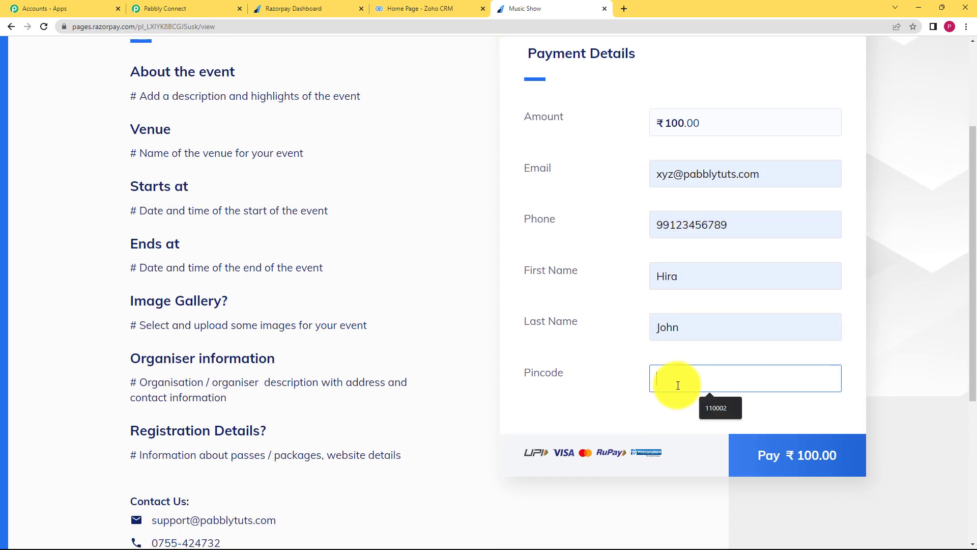
pyautogui.click(728, 405)
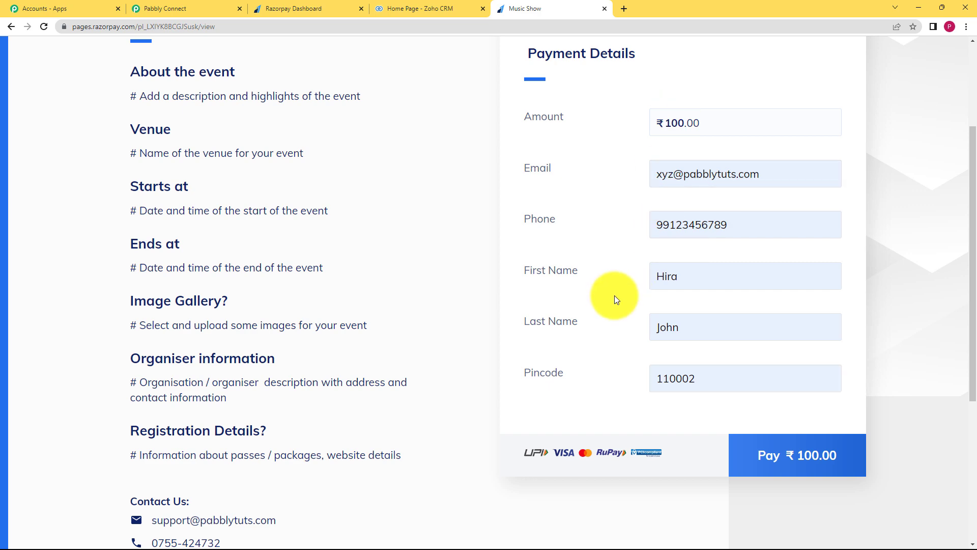
pyautogui.click(801, 469)
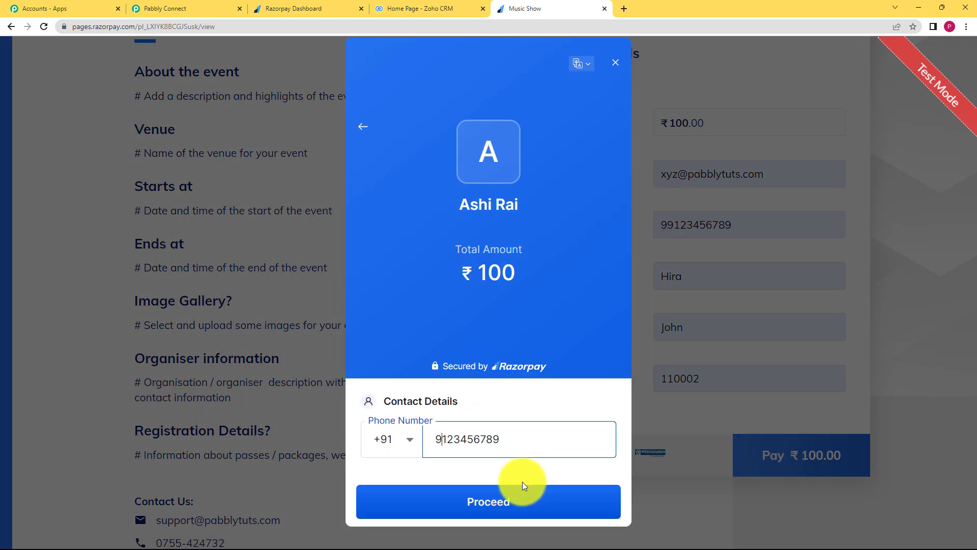
# Pay the ₹100 through Pay Later with a provider and mark it Success on the demo bank page.
pyautogui.click(519, 487)
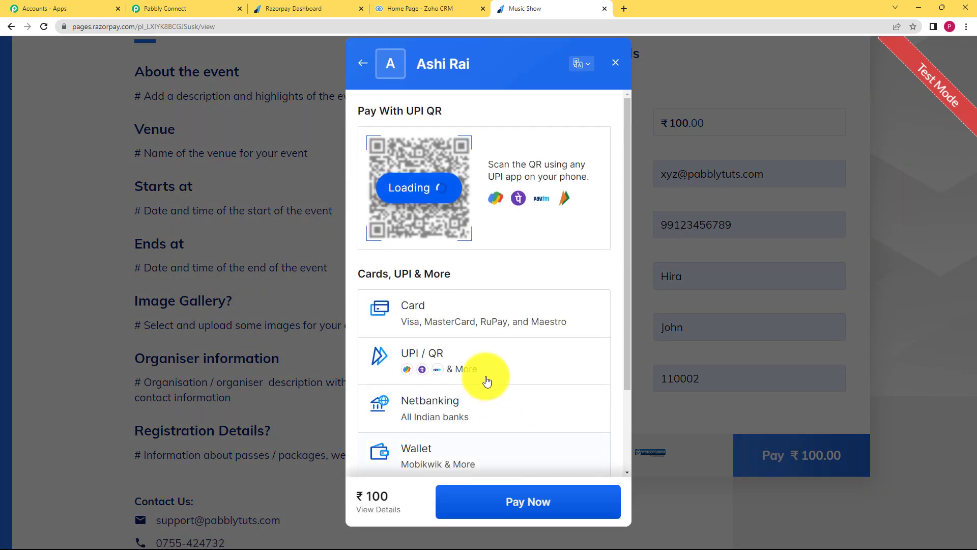
pyautogui.scroll(-3, 463, 338)
pyautogui.click(153, 9)
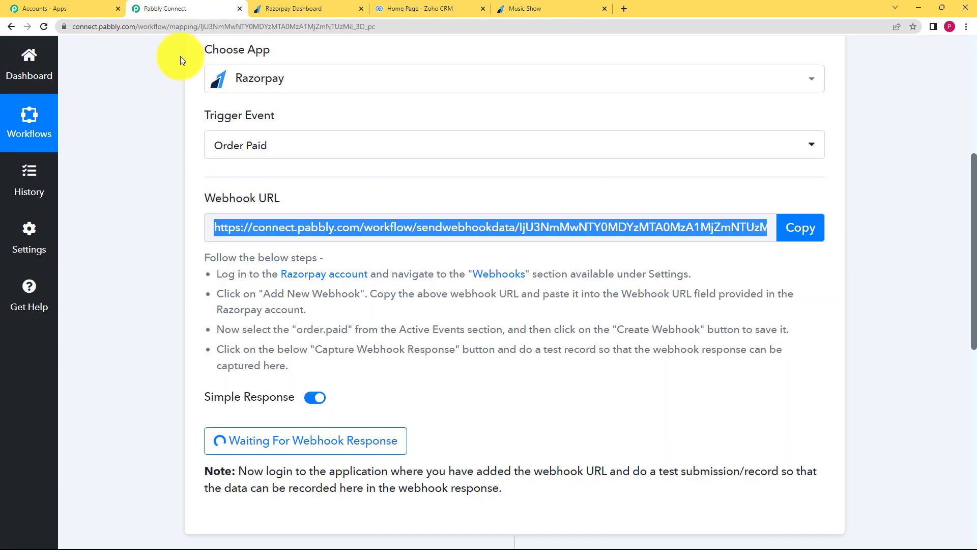
pyautogui.click(565, 9)
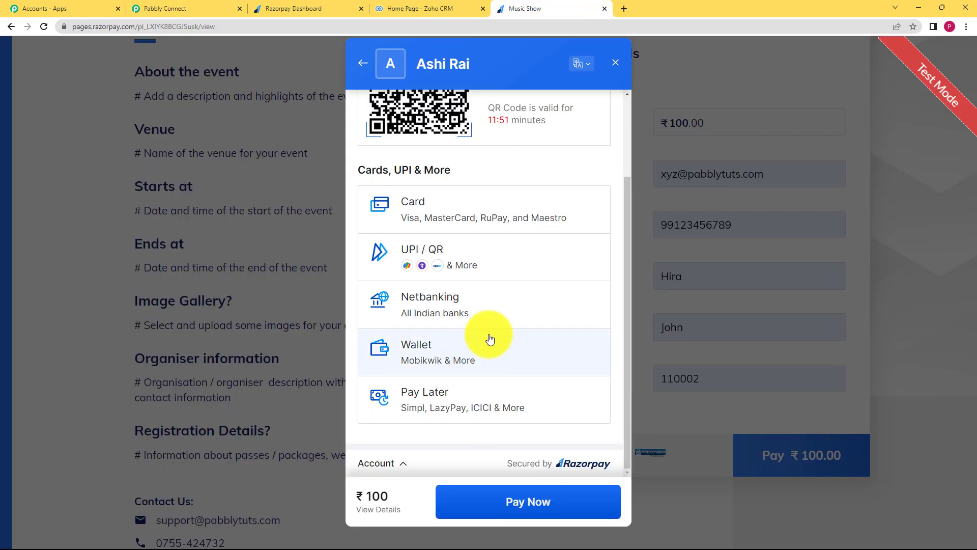
pyautogui.click(490, 402)
pyautogui.click(419, 191)
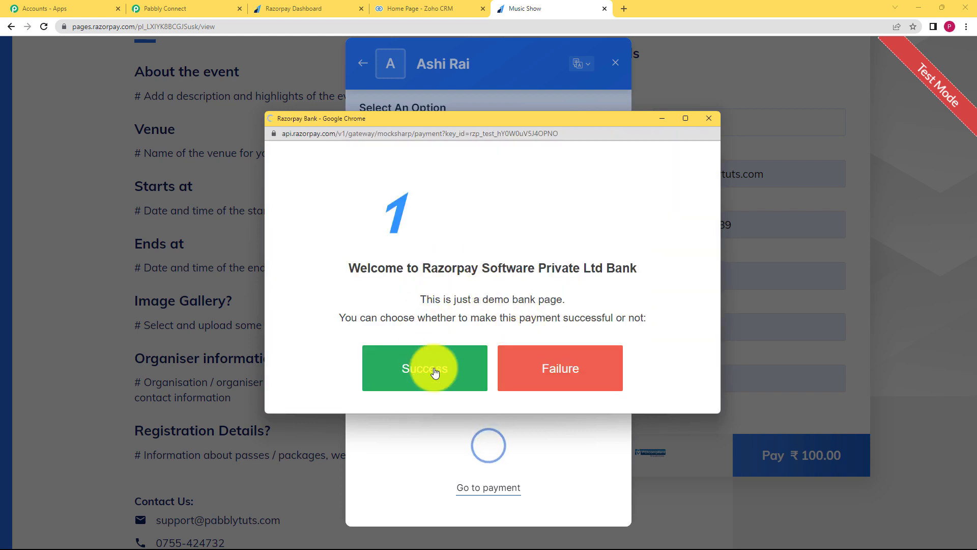
pyautogui.click(434, 370)
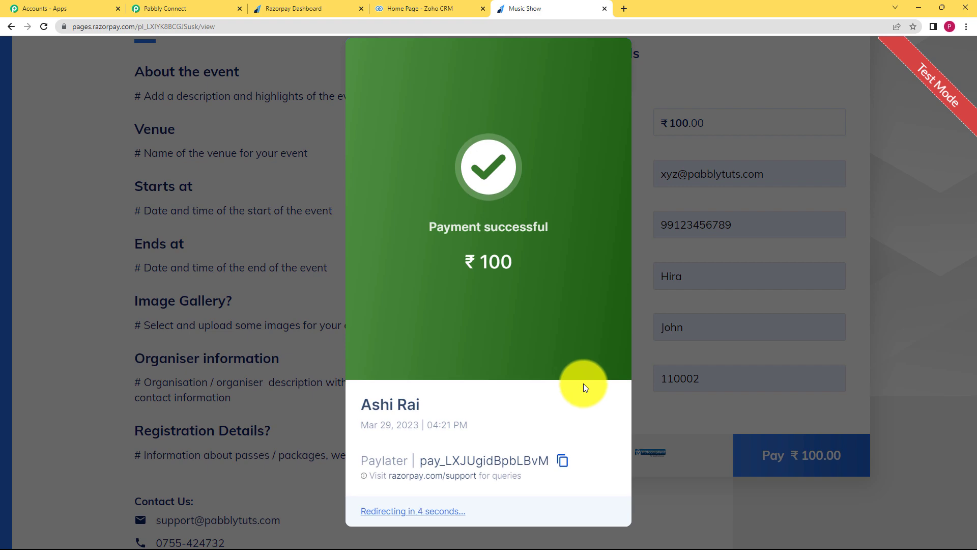
# Inspect the captured last name, first name, e-mail and phone values in the Razorpay response.
pyautogui.click(188, 9)
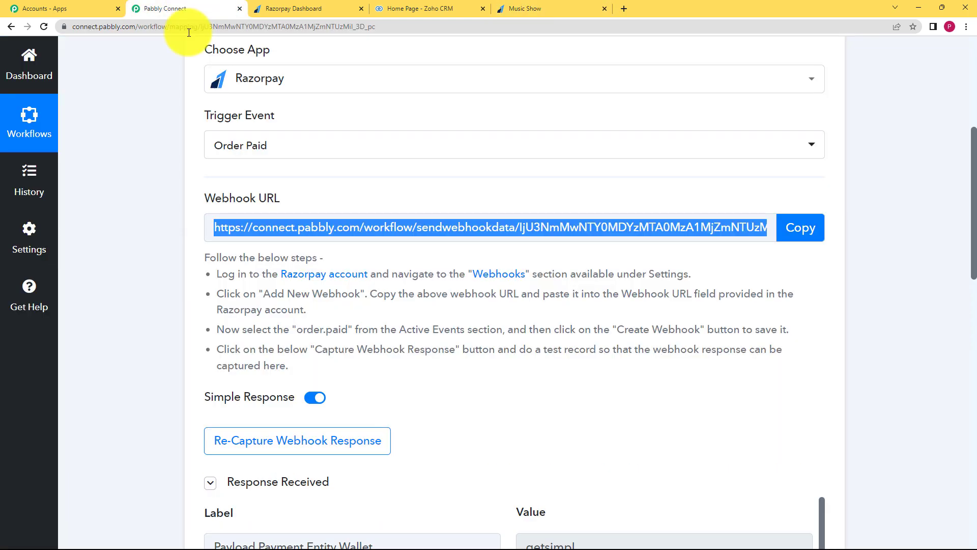
pyautogui.scroll(-5, 154, 338)
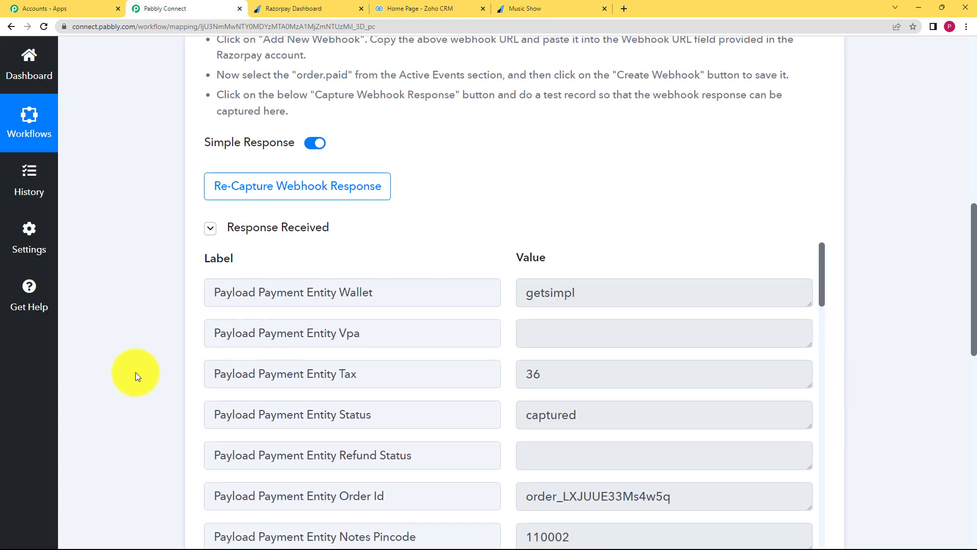
pyautogui.scroll(-3, 137, 373)
pyautogui.scroll(-4, 530, 312)
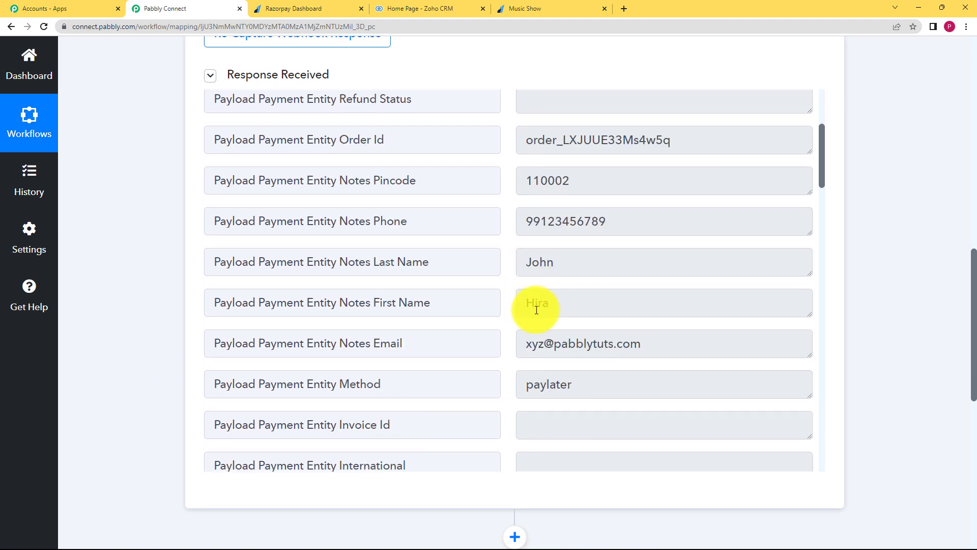
pyautogui.click(583, 260)
pyautogui.click(567, 312)
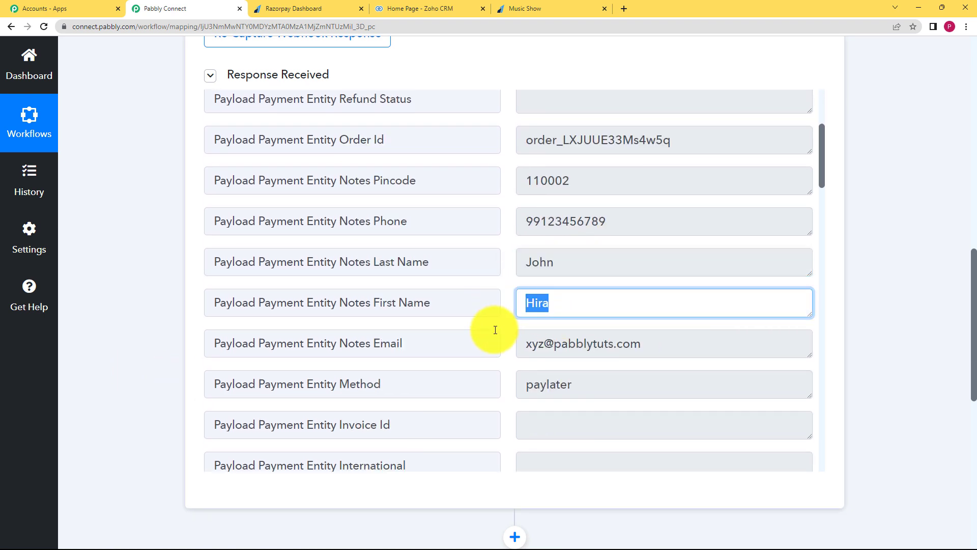
pyautogui.click(585, 350)
pyautogui.click(617, 231)
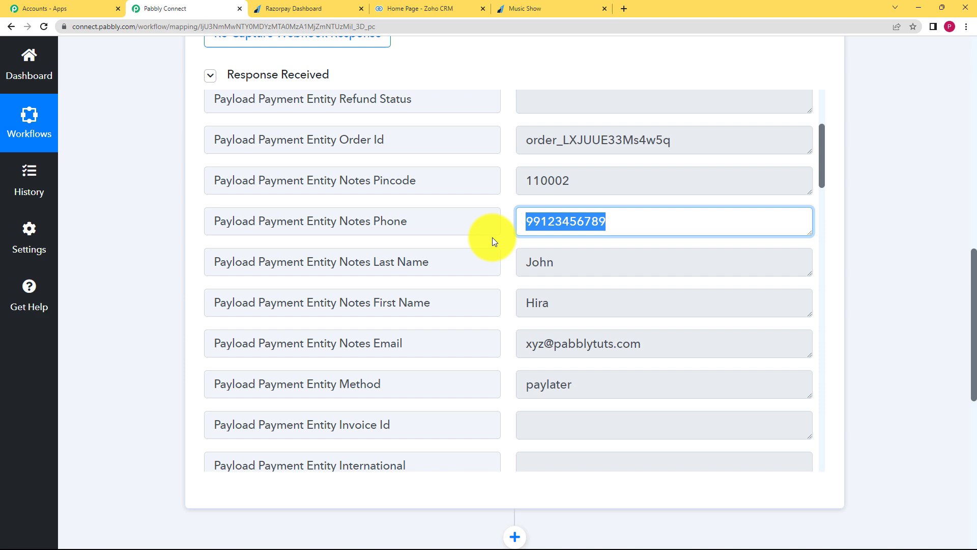
# Scroll through the response to confirm payment status captured, method paylater and order status paid.
pyautogui.scroll(5, 563, 233)
pyautogui.scroll(4, 562, 234)
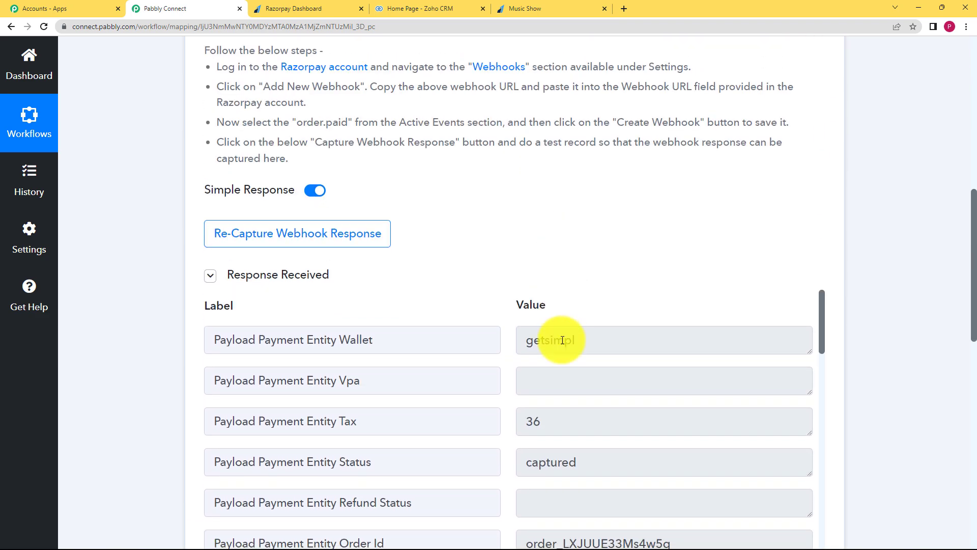
pyautogui.scroll(-4, 389, 338)
pyautogui.scroll(-8, 646, 327)
pyautogui.scroll(-20, 643, 328)
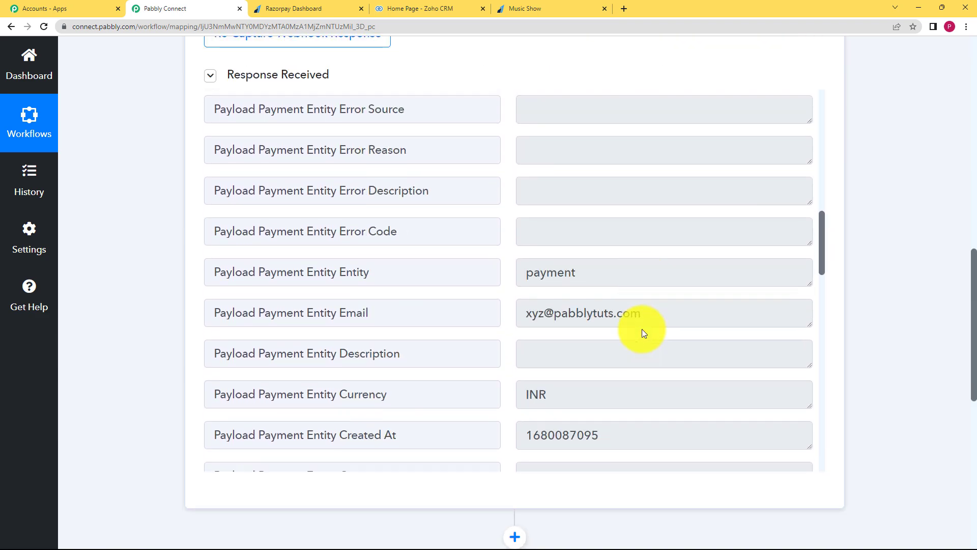
pyautogui.scroll(-10, 630, 290)
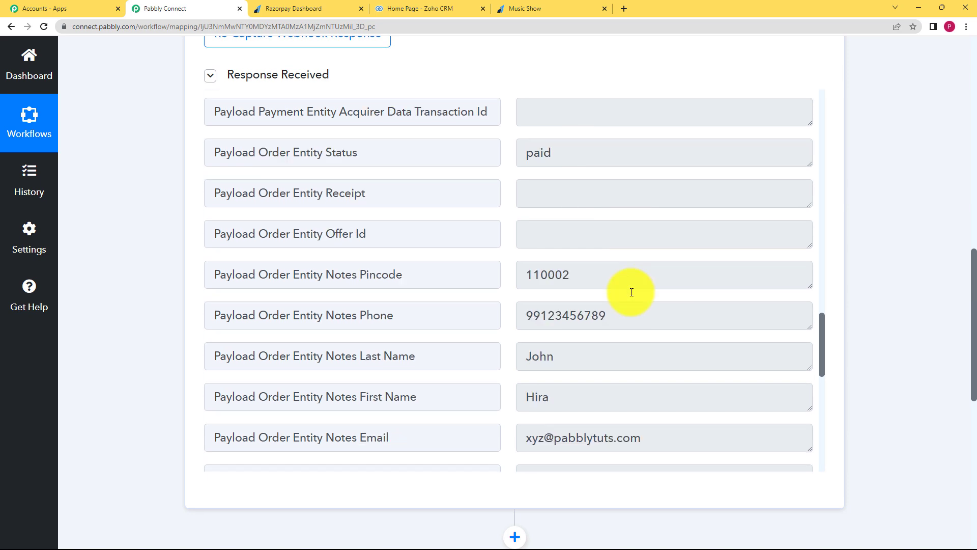
pyautogui.scroll(8, 185, 183)
pyautogui.scroll(7, 182, 179)
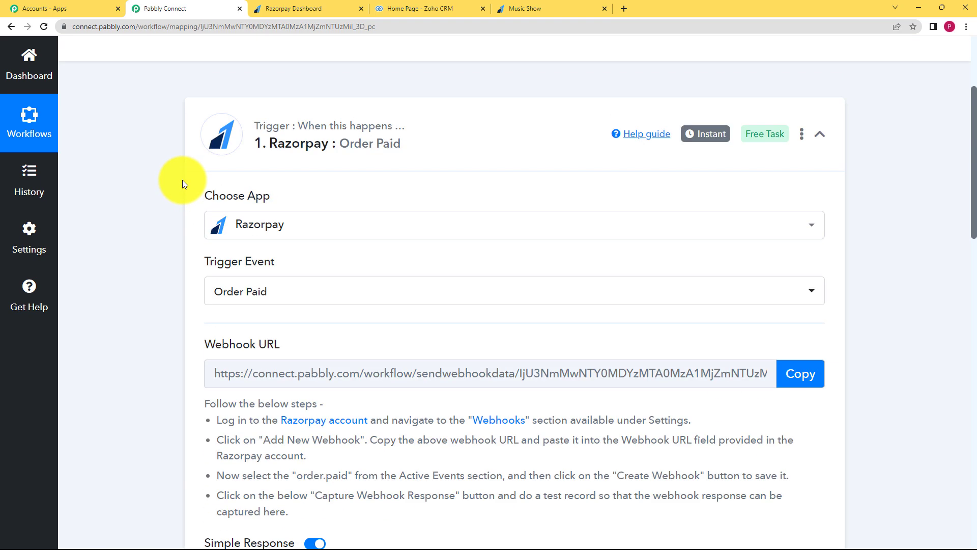
# Collapse the trigger step and pick Zoho CRM as the action app.
pyautogui.click(447, 299)
pyautogui.scroll(-3, 173, 299)
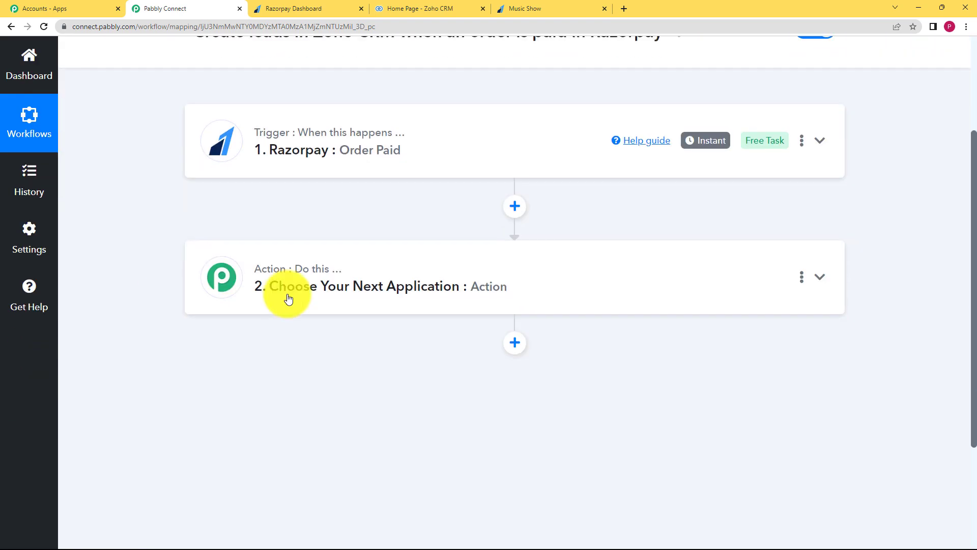
pyautogui.click(288, 288)
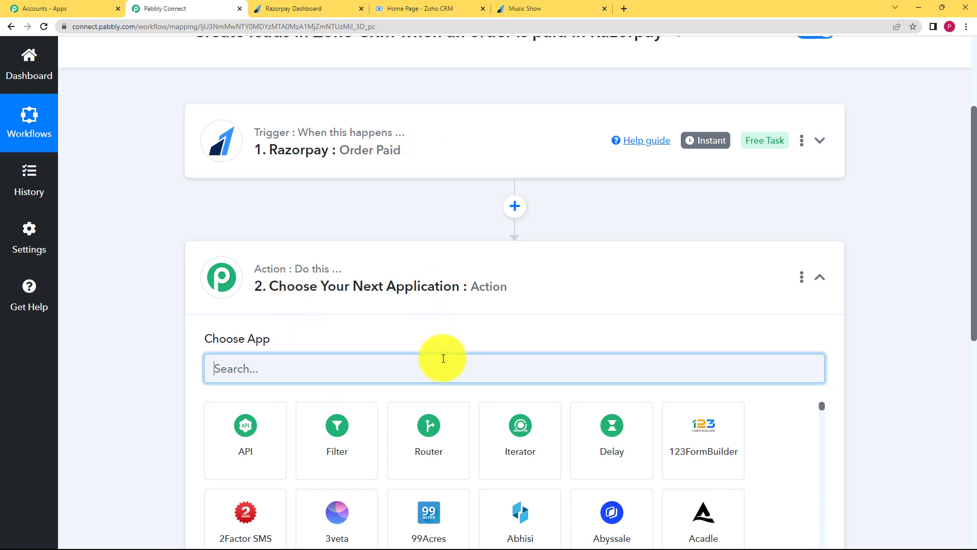
pyautogui.write('z')
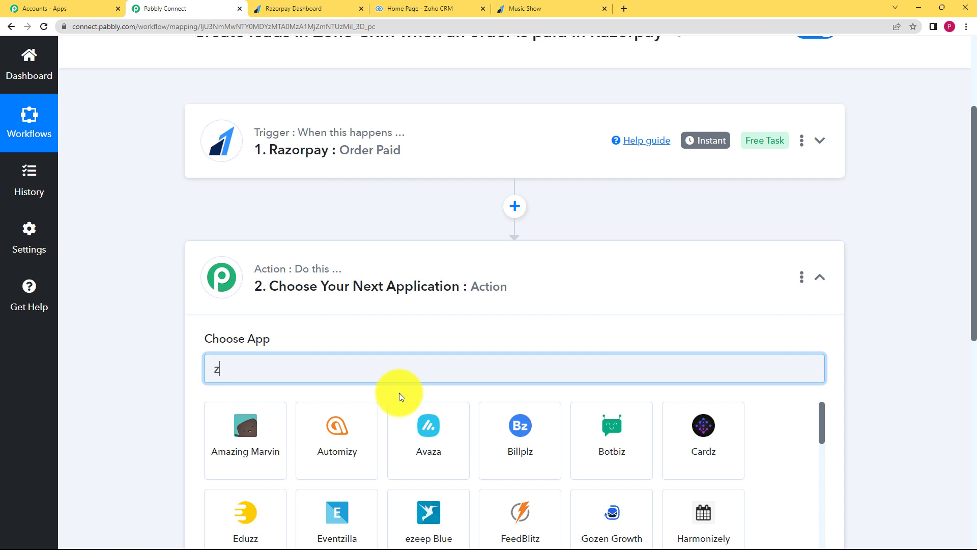
pyautogui.write('OHO CRM')
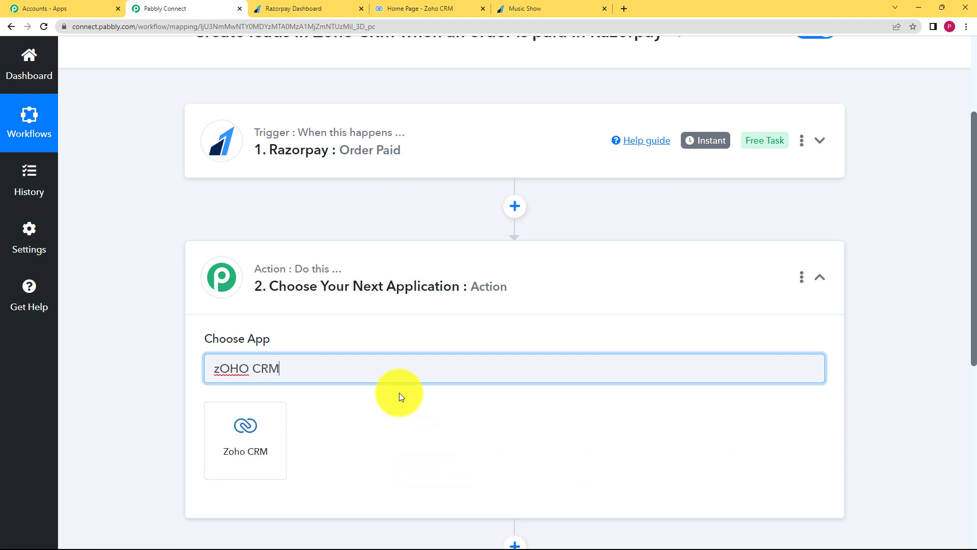
pyautogui.click(273, 425)
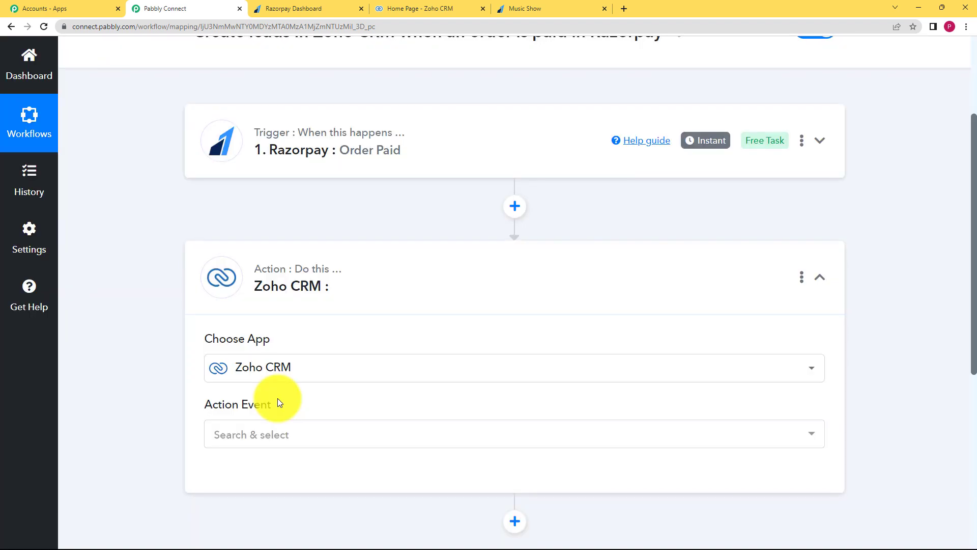
# Set the Zoho CRM action event to Create Lead and begin adding a new account connection.
pyautogui.click(275, 434)
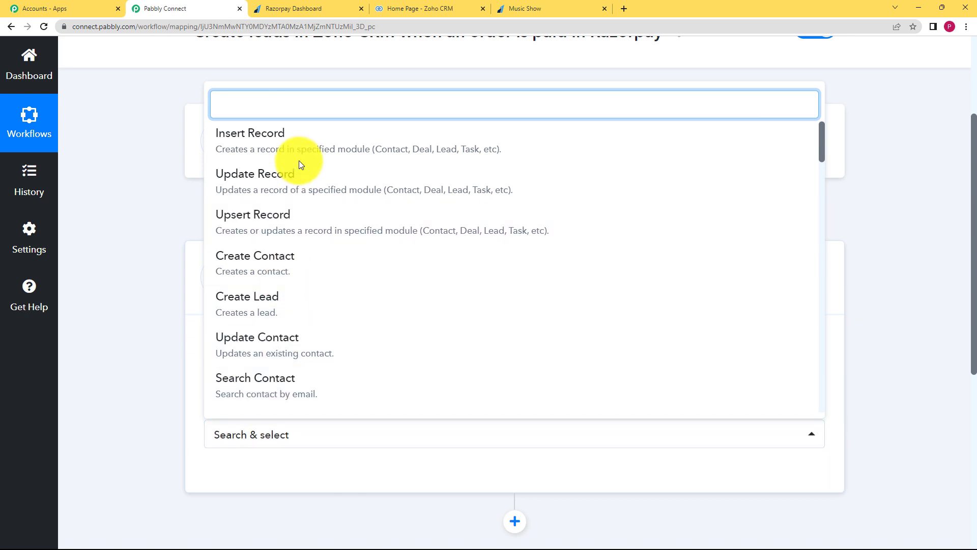
pyautogui.click(251, 265)
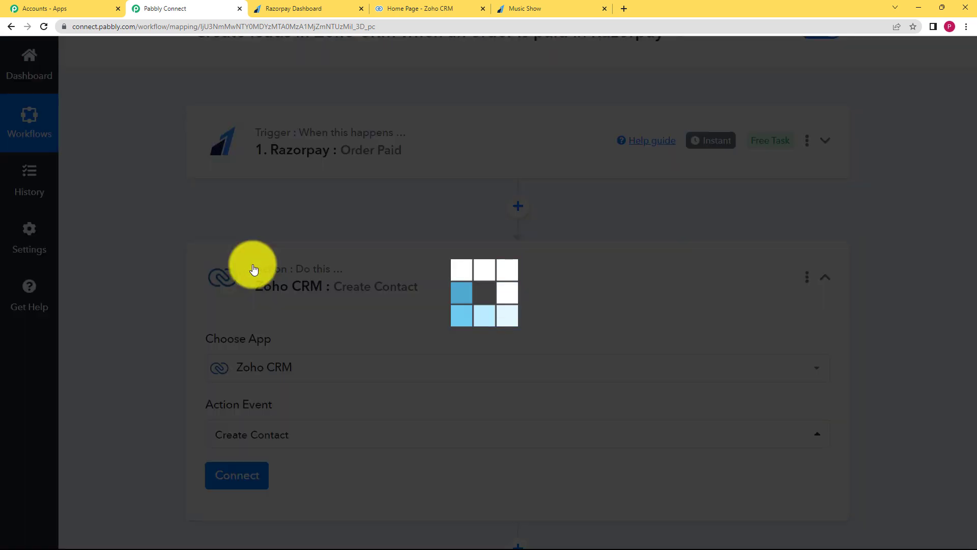
pyautogui.click(270, 435)
pyautogui.click(282, 337)
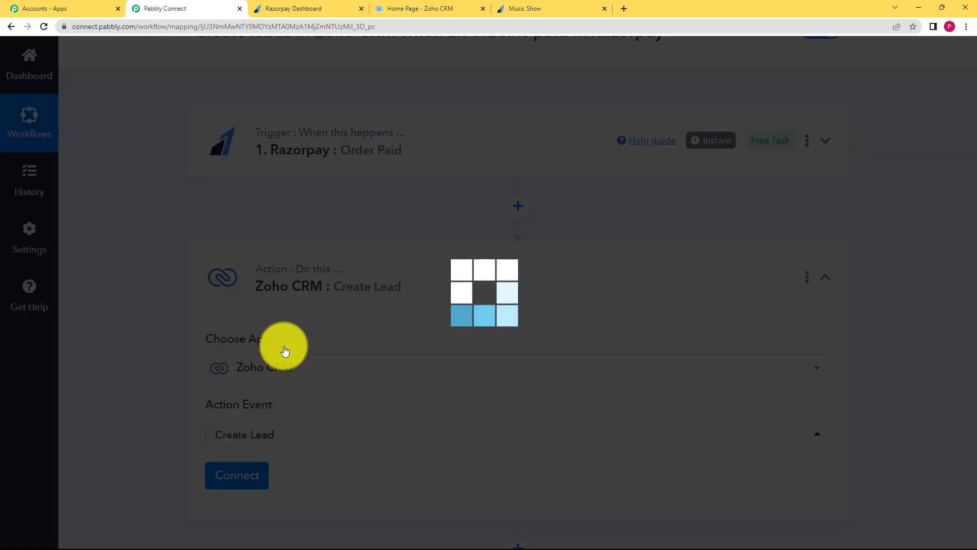
pyautogui.scroll(-2, 166, 380)
pyautogui.click(237, 373)
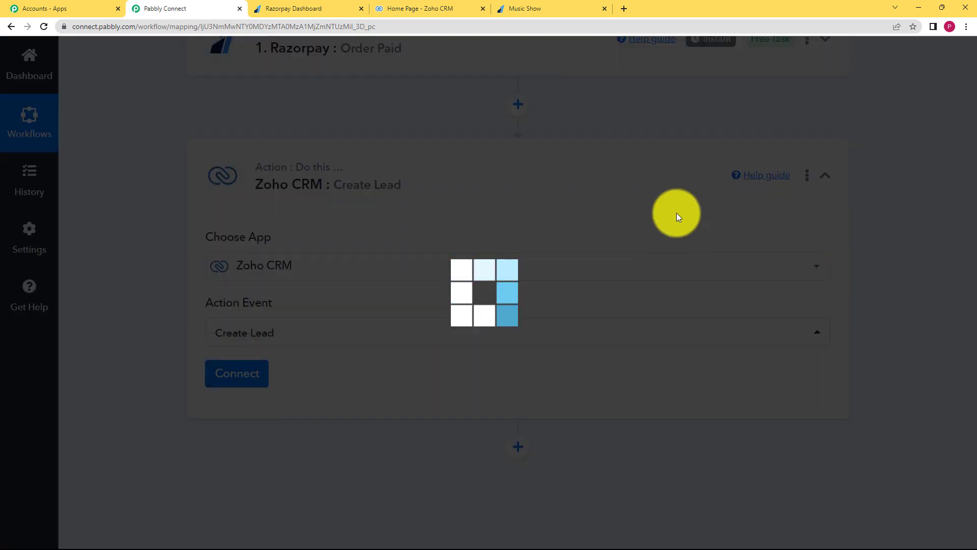
# Start a new Zoho CRM connection and check the Zoho CRM web address for its domain.
pyautogui.click(549, 186)
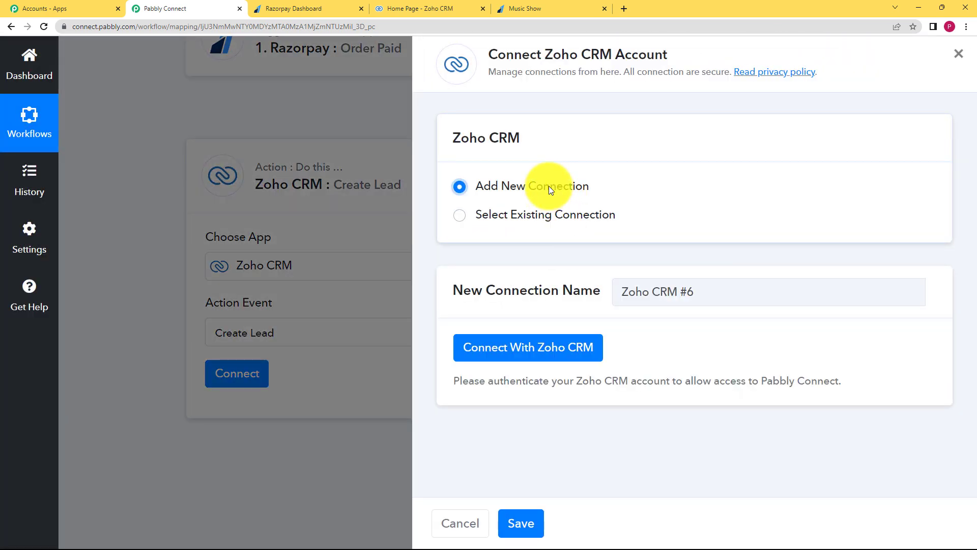
pyautogui.click(515, 346)
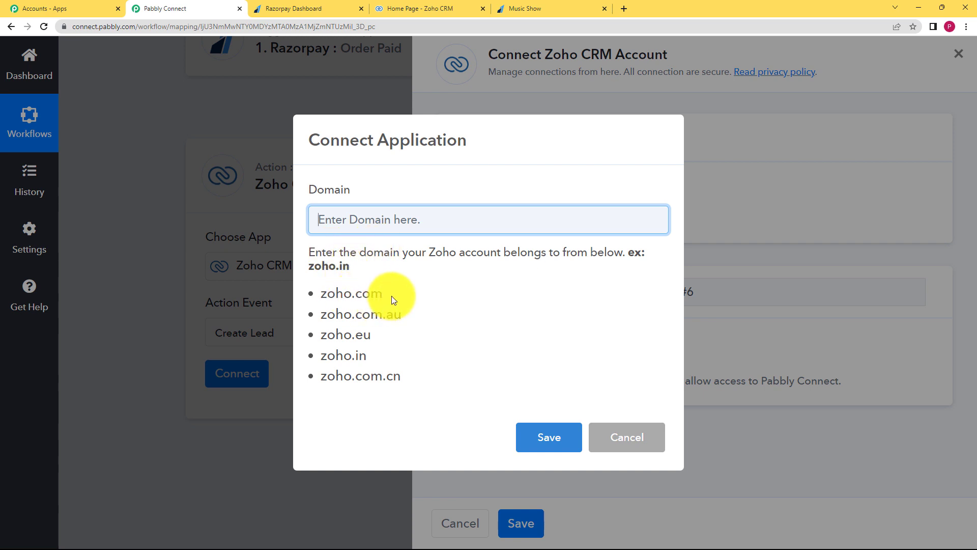
pyautogui.click(415, 8)
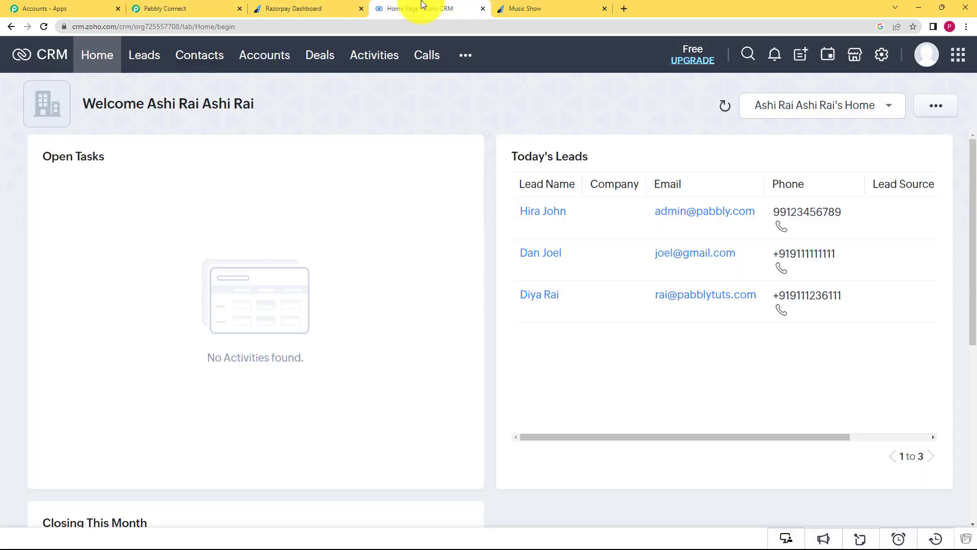
pyautogui.click(143, 28)
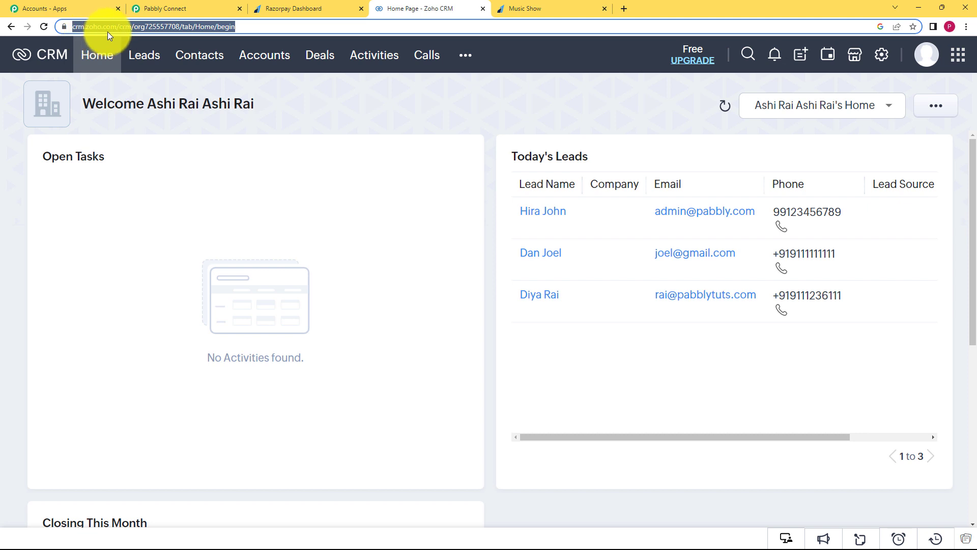
pyautogui.click(166, 9)
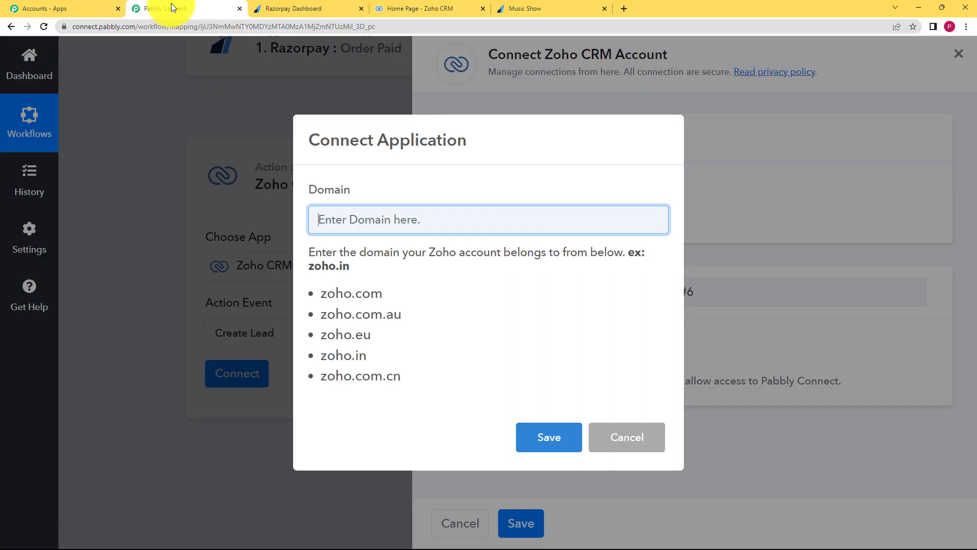
# Enter zoho.com as the domain, save it, and accept Zoho's access consent.
pyautogui.click(363, 298)
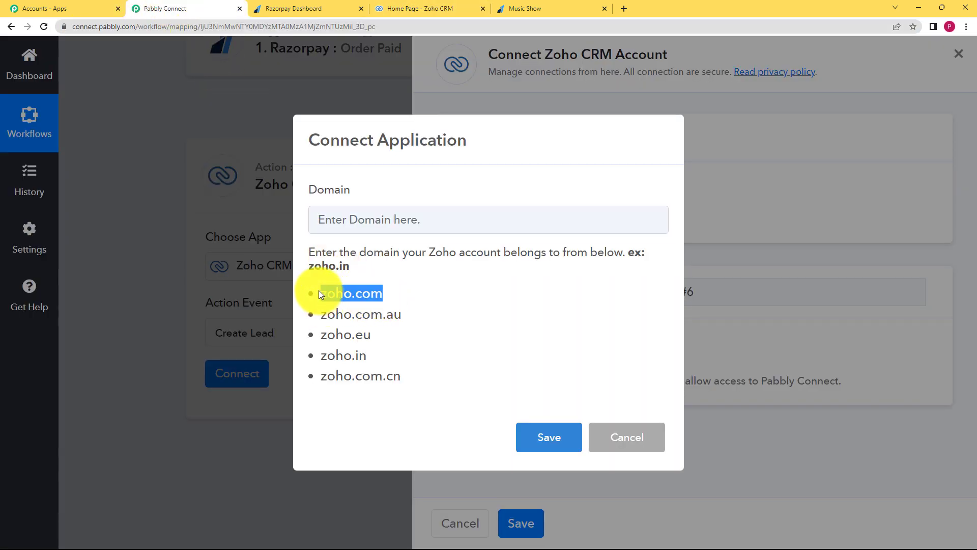
pyautogui.click(399, 223)
pyautogui.click(400, 222)
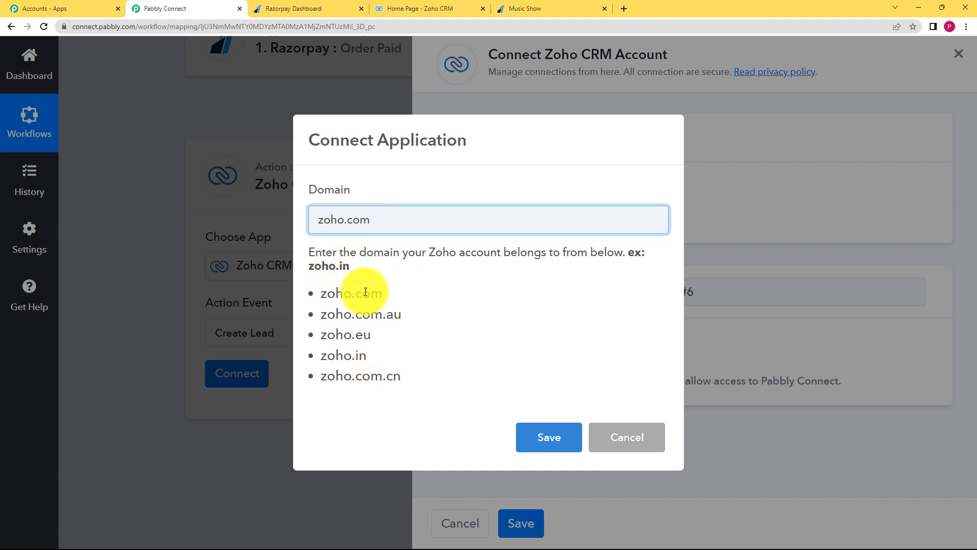
pyautogui.click(523, 437)
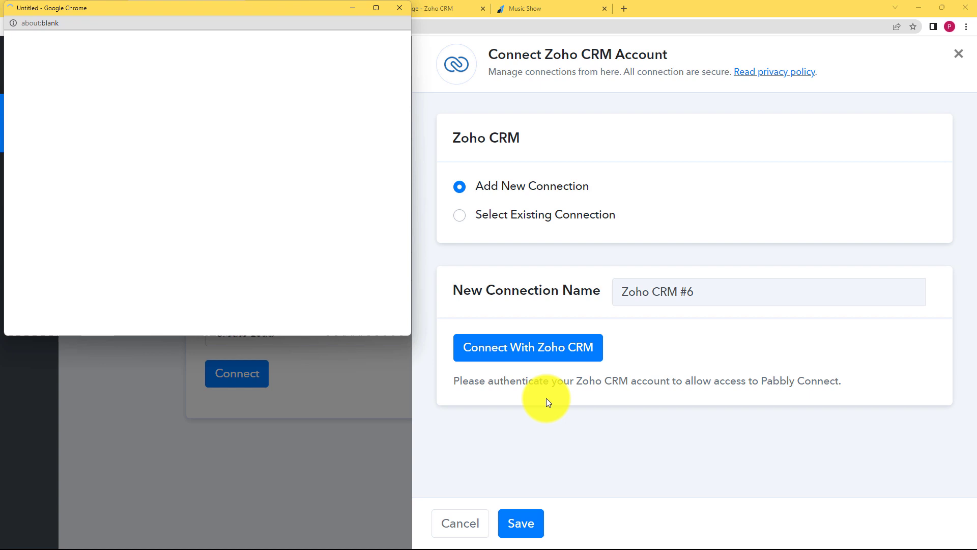
pyautogui.scroll(-4, 219, 286)
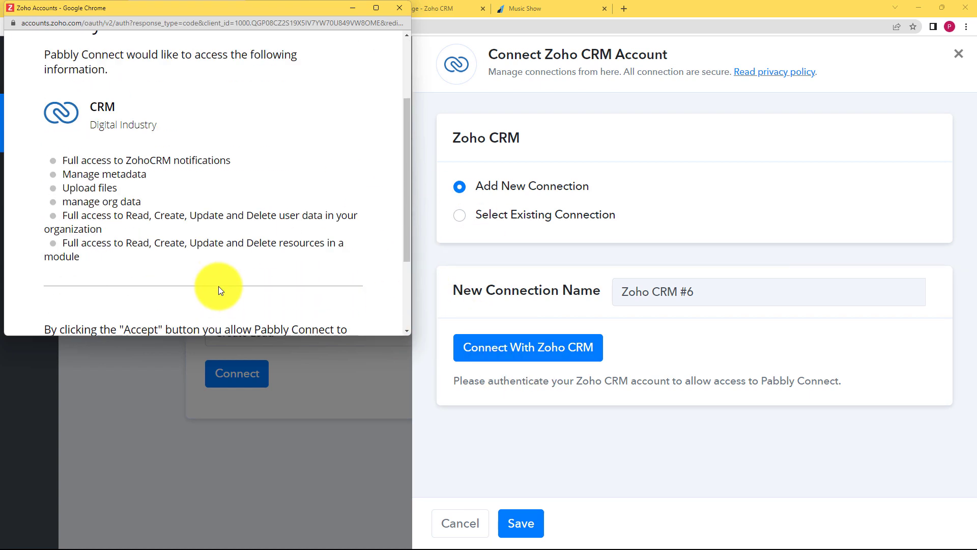
pyautogui.click(75, 260)
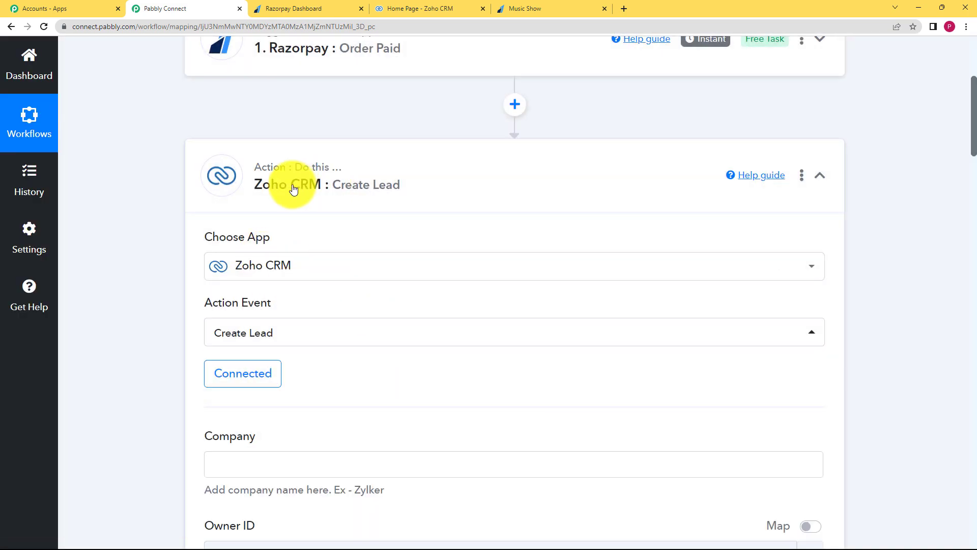
# Open data mapping for First Name and browse the Razorpay Order Paid trigger fields.
pyautogui.scroll(-5, 142, 379)
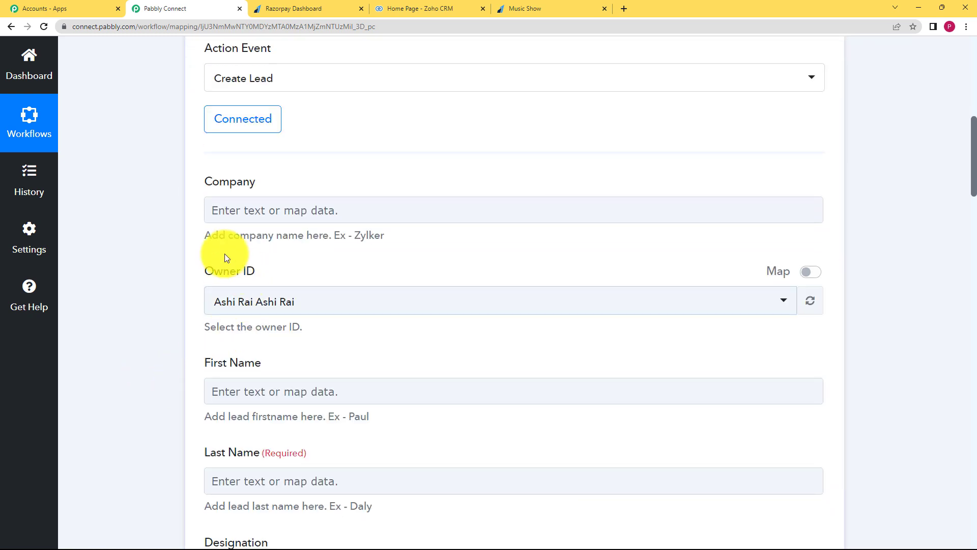
pyautogui.scroll(-10, 185, 383)
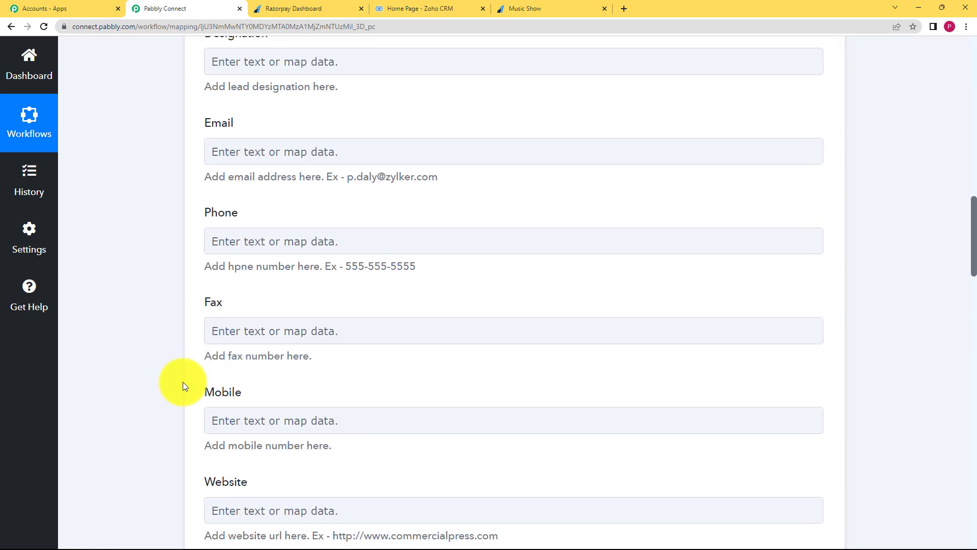
pyautogui.scroll(6, 185, 380)
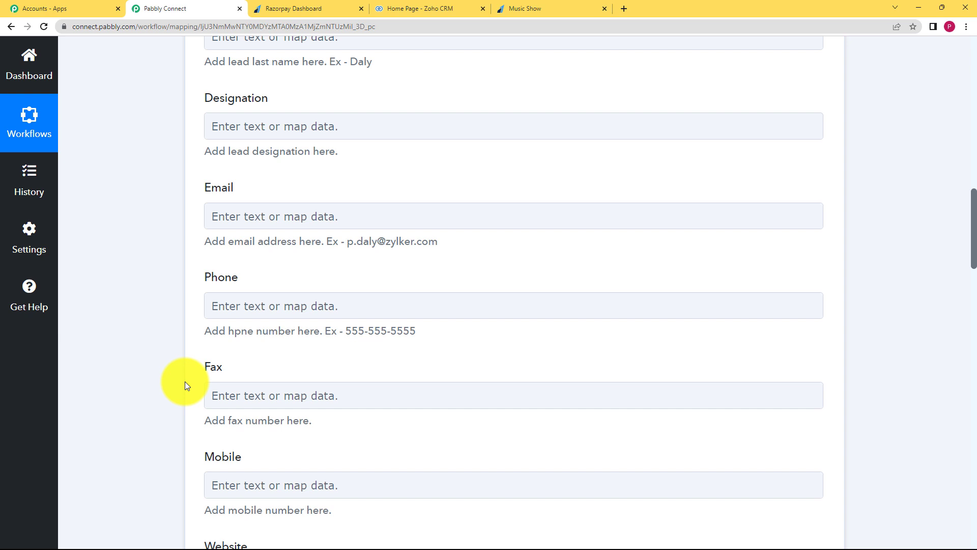
pyautogui.scroll(1, 206, 353)
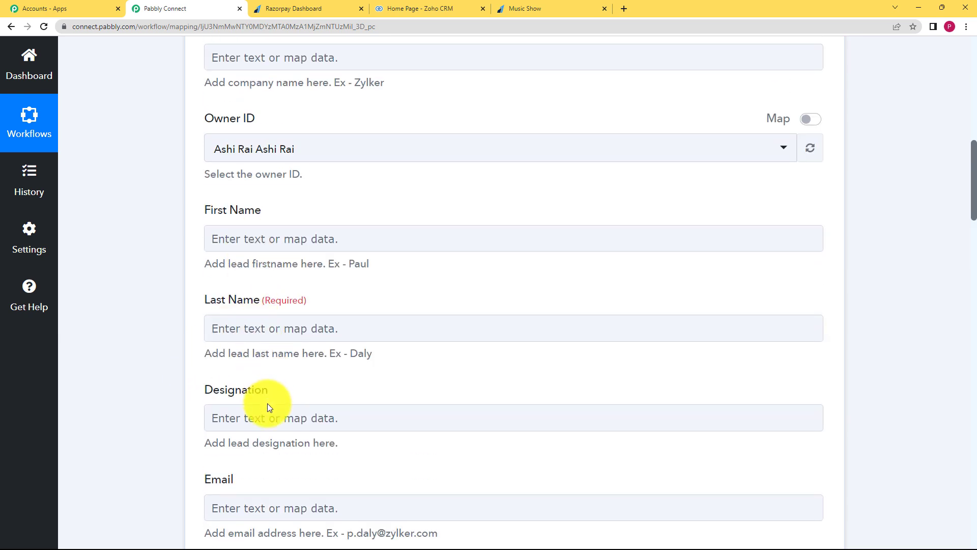
pyautogui.scroll(13, 209, 316)
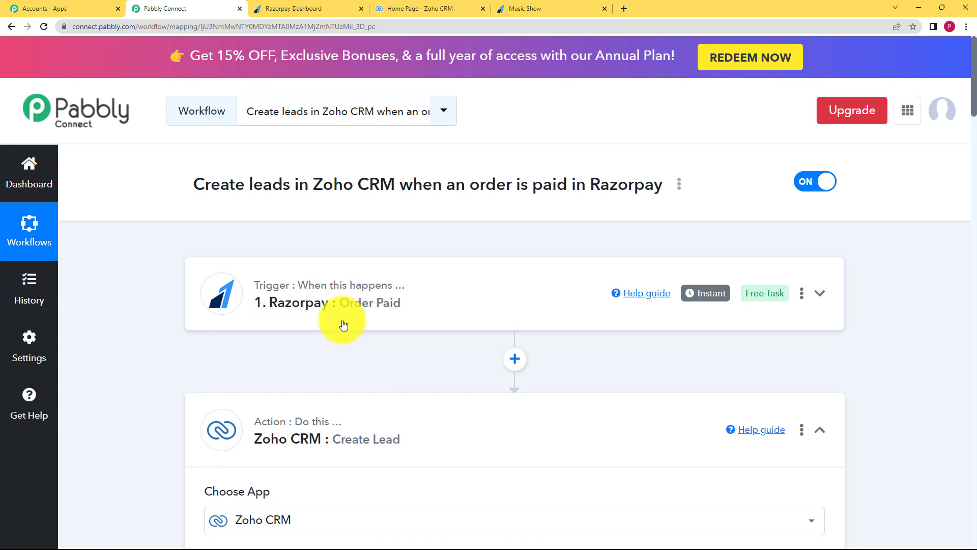
pyautogui.scroll(-6, 92, 361)
pyautogui.scroll(-2, 94, 359)
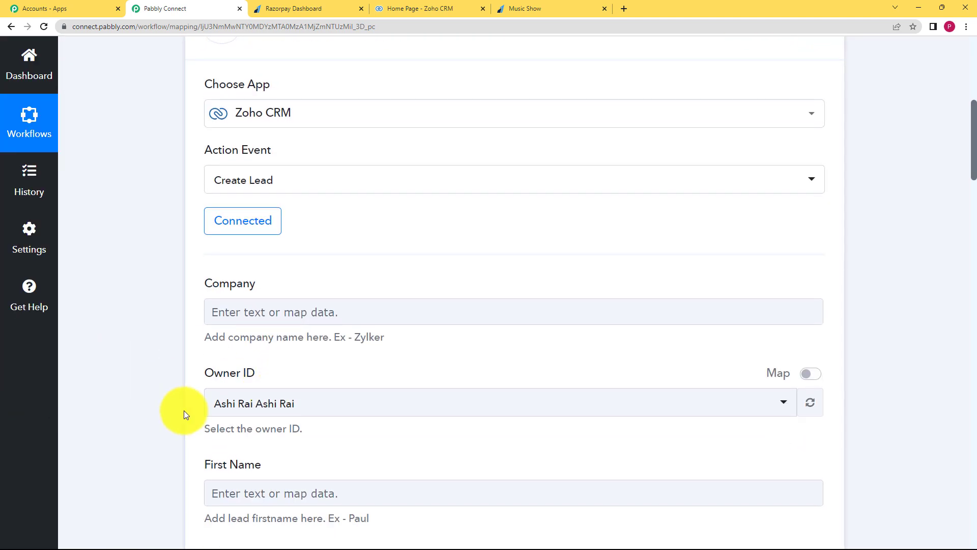
pyautogui.scroll(-3, 188, 412)
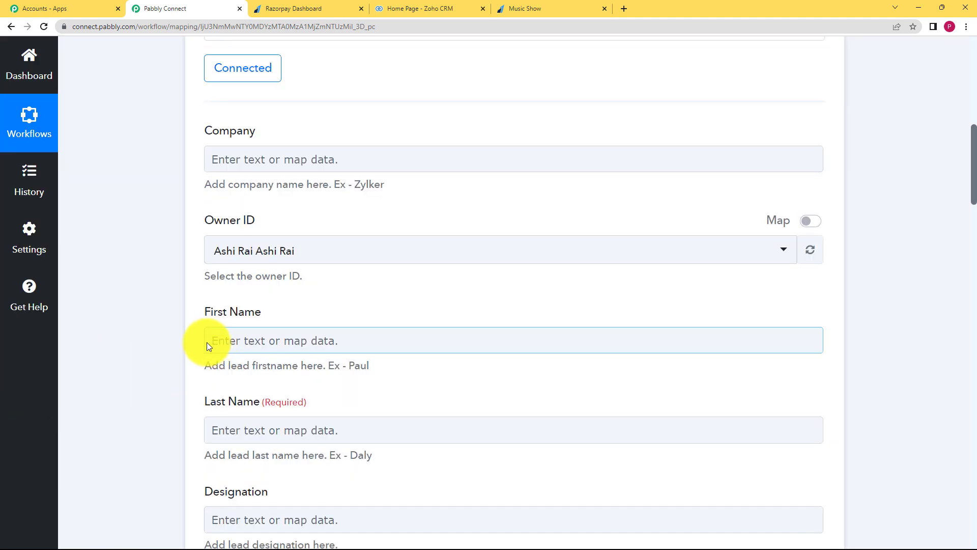
pyautogui.scroll(-2, 160, 342)
pyautogui.click(267, 244)
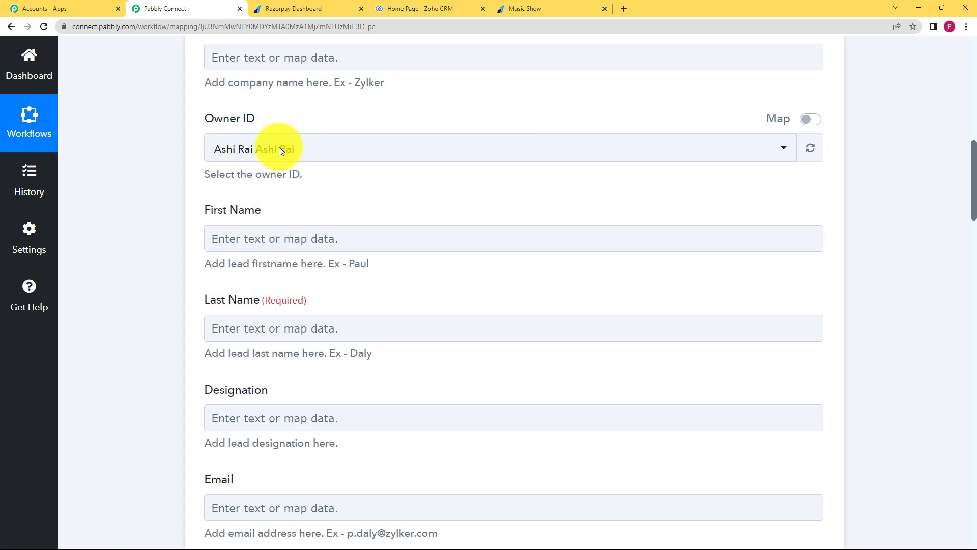
pyautogui.click(295, 247)
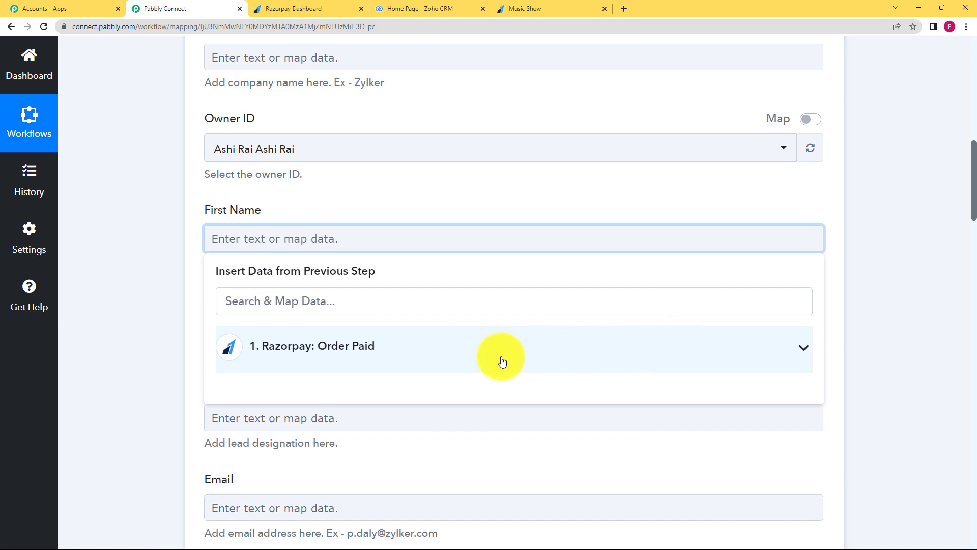
pyautogui.click(305, 363)
pyautogui.scroll(-3, 148, 382)
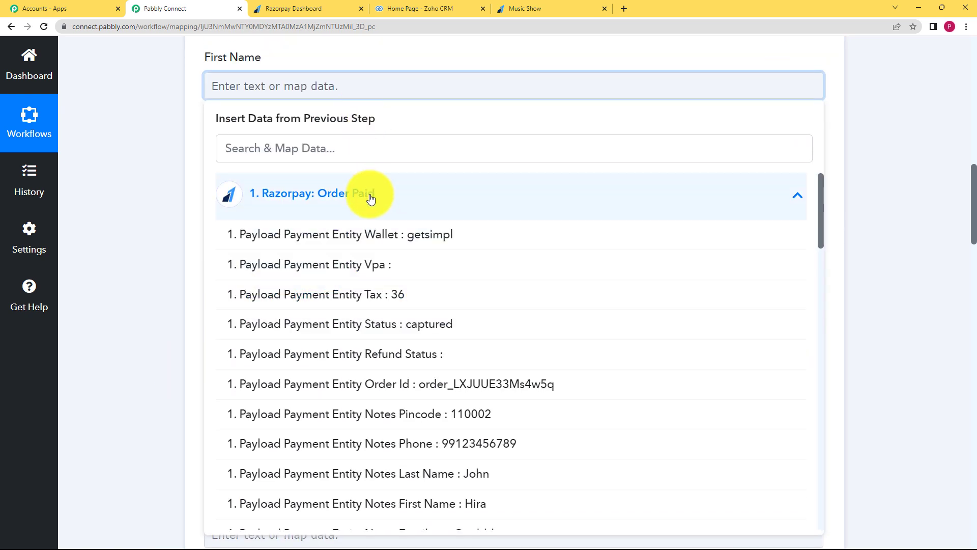
pyautogui.scroll(-5, 407, 446)
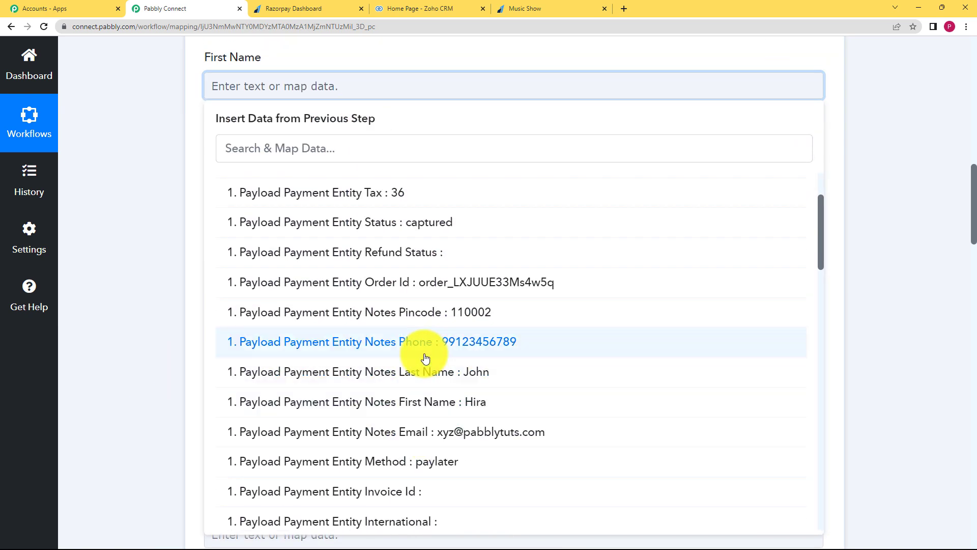
pyautogui.scroll(-8, 427, 379)
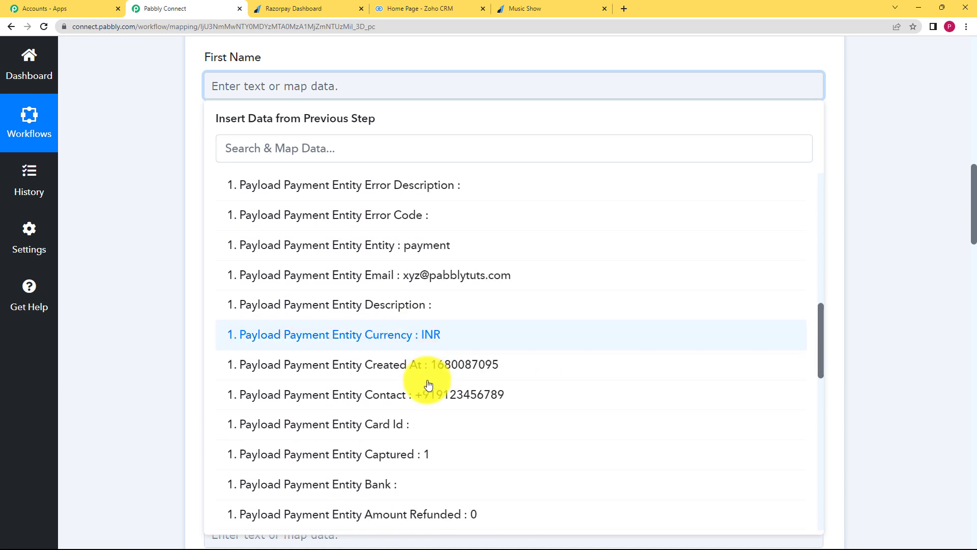
pyautogui.click(190, 336)
# Map the Razorpay first name into First Name, found by searching 'HIR'.
pyautogui.scroll(2, 191, 328)
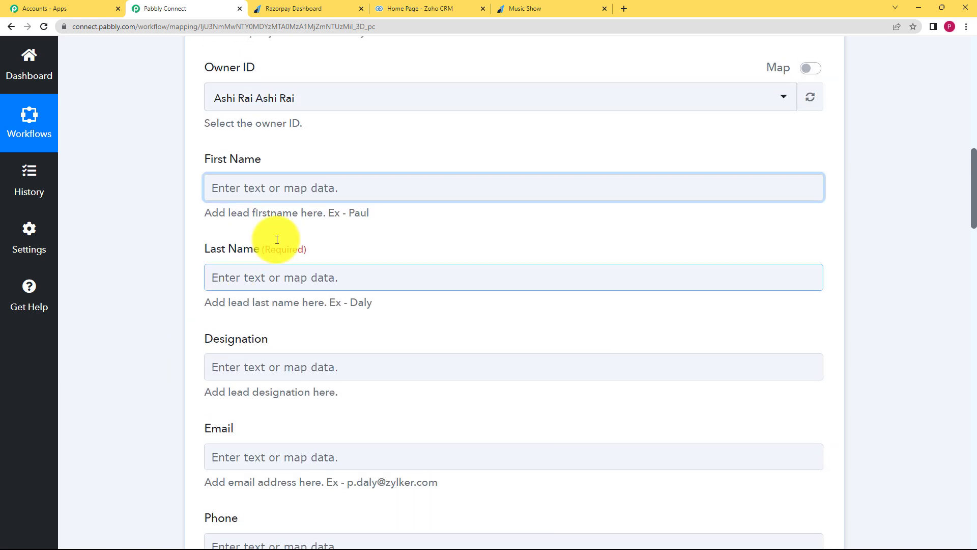
pyautogui.click(293, 198)
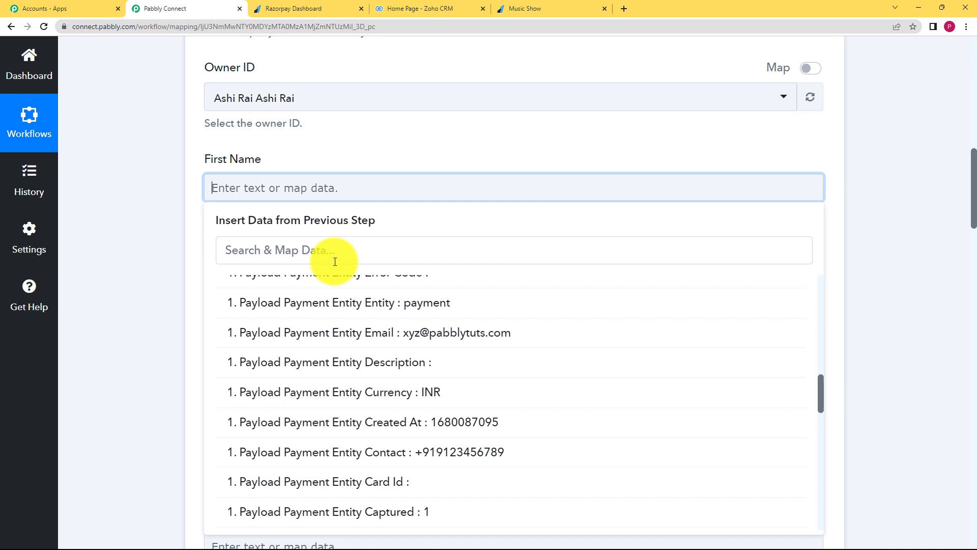
pyautogui.scroll(-5, 378, 375)
pyautogui.scroll(13, 376, 371)
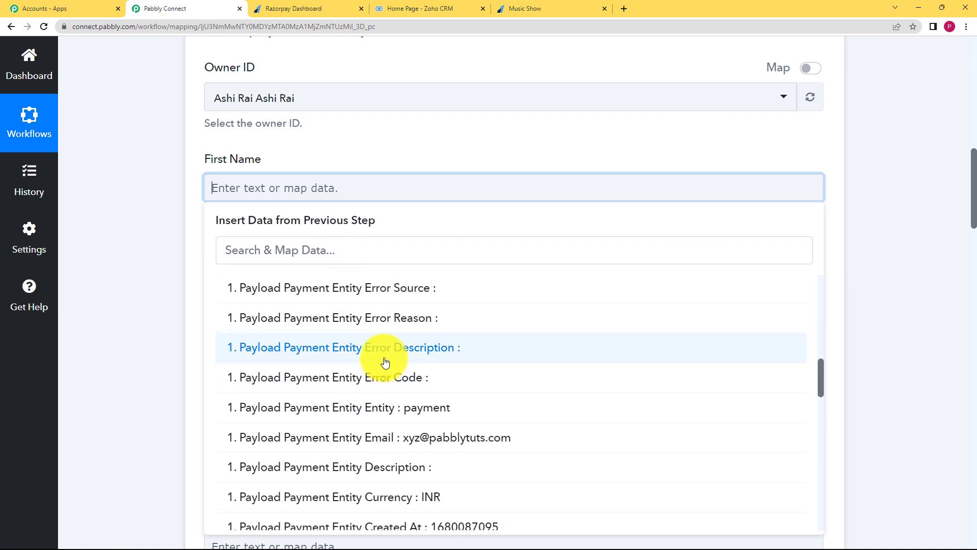
pyautogui.scroll(1, 388, 357)
pyautogui.click(393, 250)
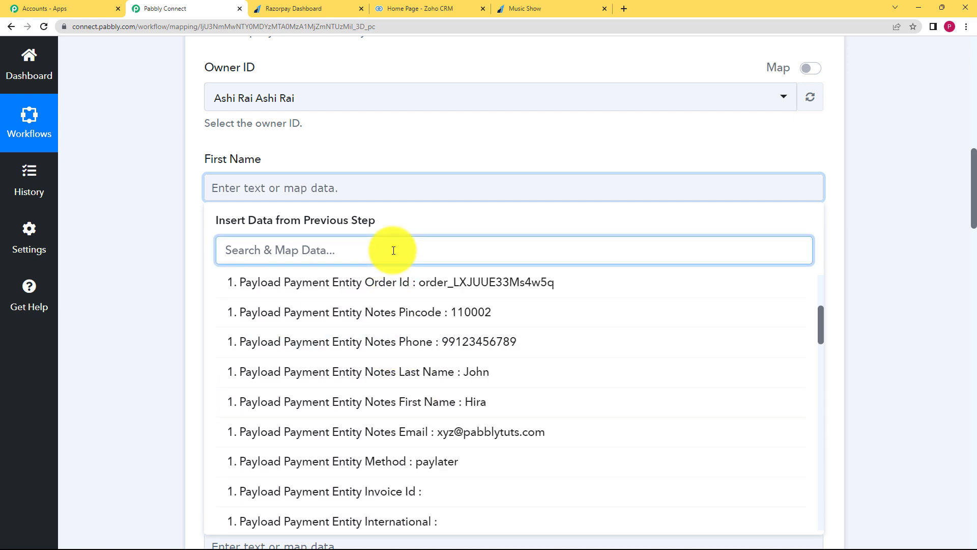
pyautogui.write('HIR')
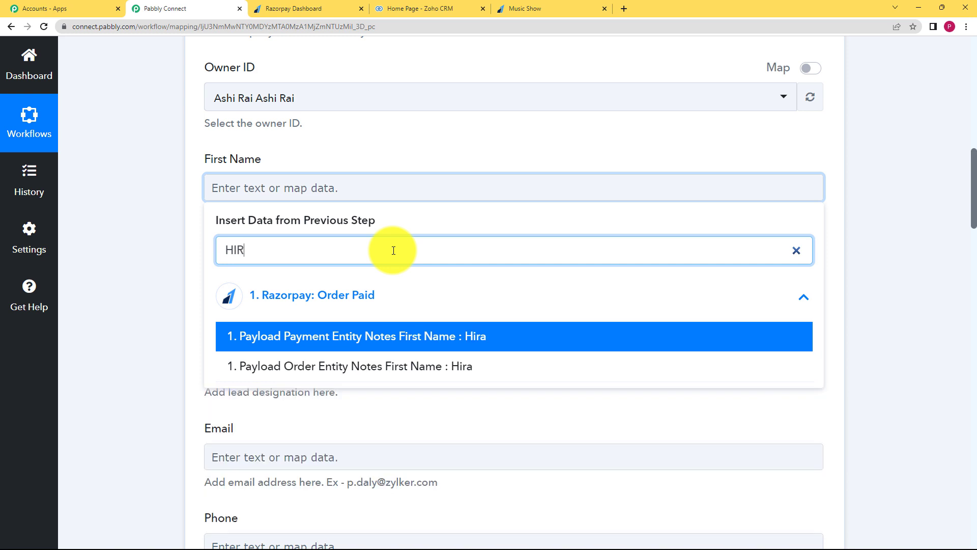
pyautogui.click(435, 332)
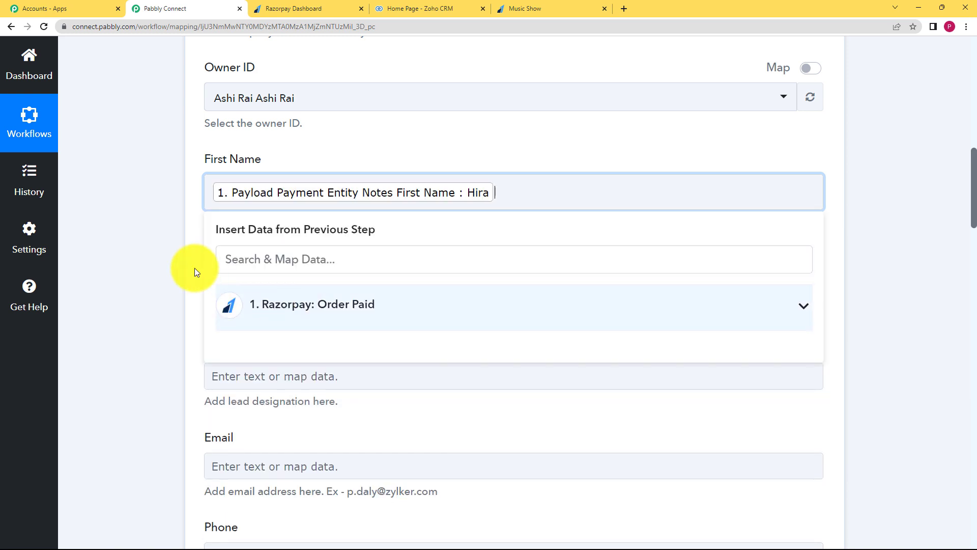
pyautogui.click(227, 212)
# Map the Razorpay last name into Last Name, found by searching 'J'.
pyautogui.click(305, 286)
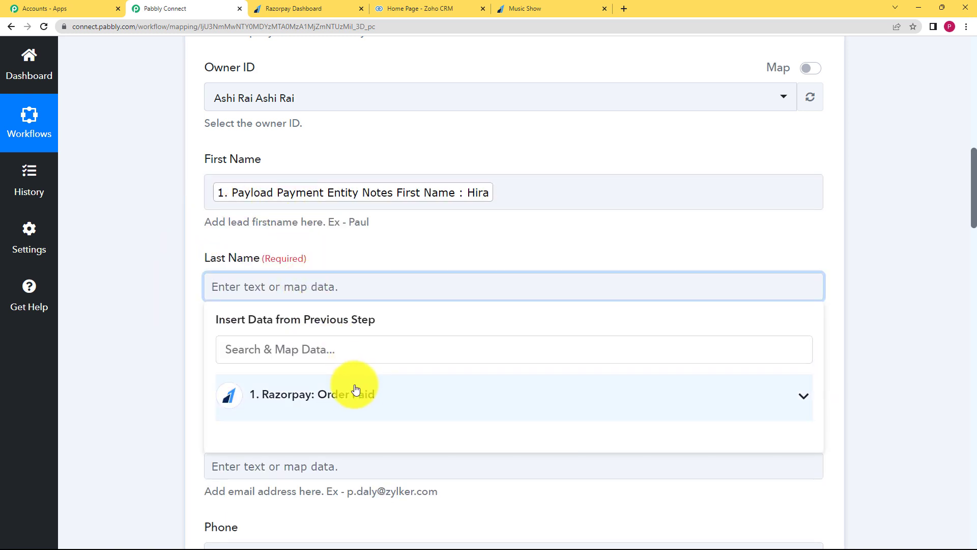
pyautogui.click(353, 356)
pyautogui.write('J')
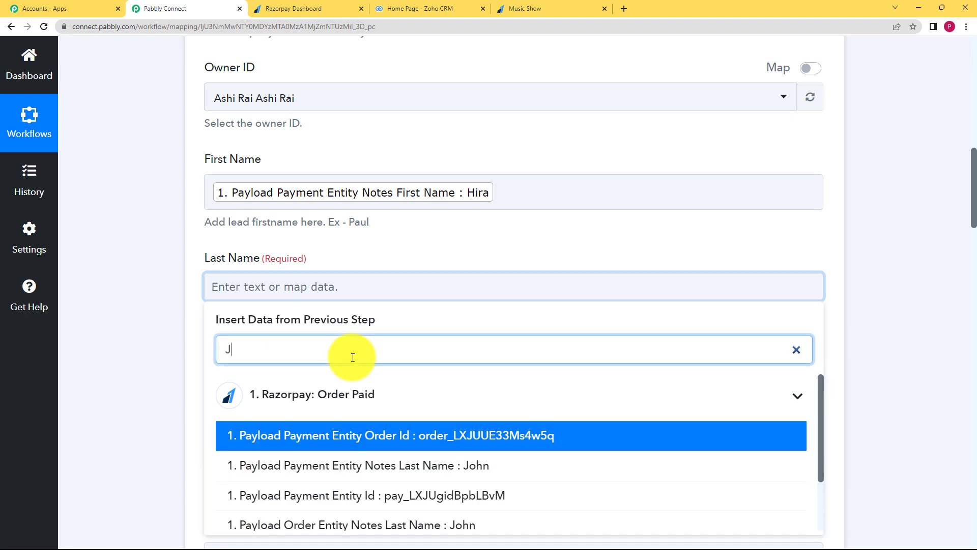
pyautogui.click(327, 463)
pyautogui.click(184, 330)
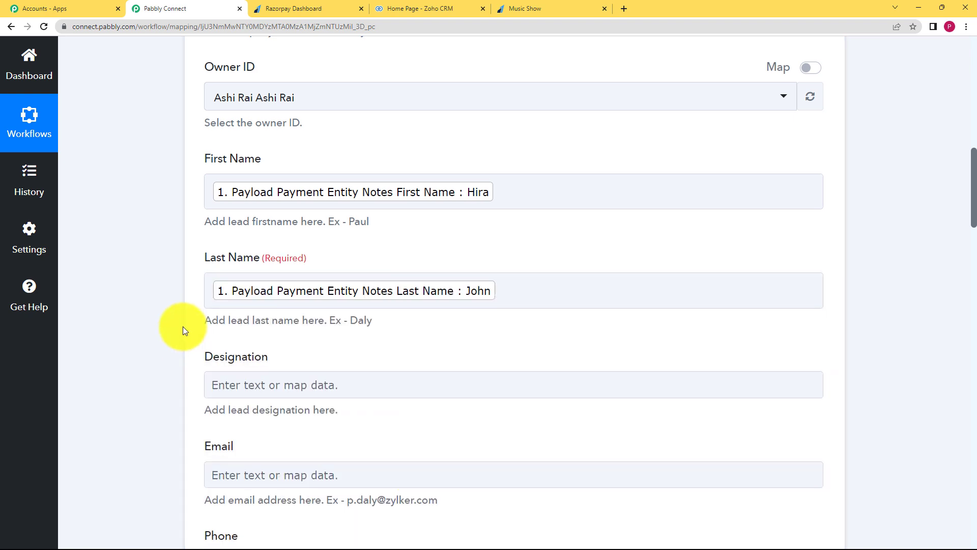
# Map the payment notes email into Email, found by searching '@'.
pyautogui.scroll(-2, 287, 249)
pyautogui.click(284, 375)
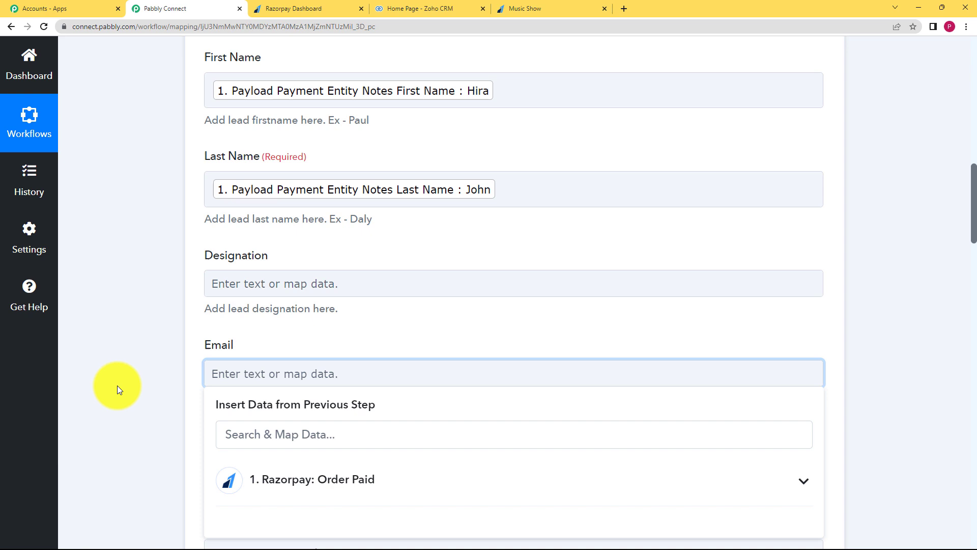
pyautogui.scroll(-3, 120, 388)
pyautogui.click(256, 280)
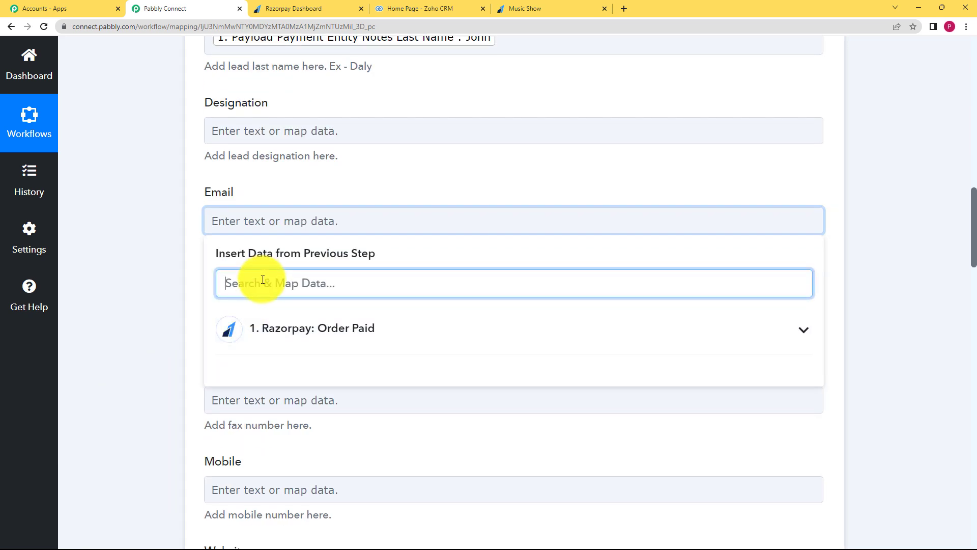
pyautogui.write('@')
pyautogui.click(408, 379)
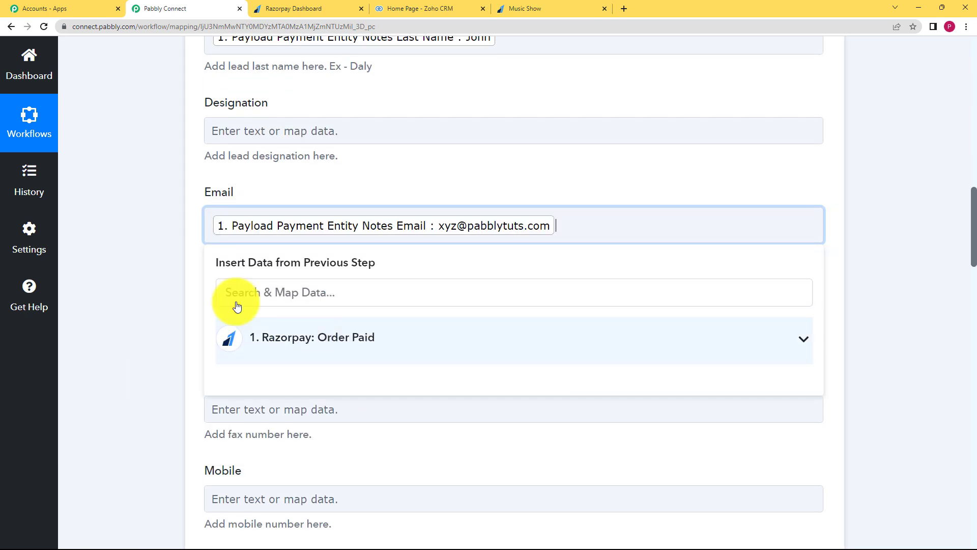
pyautogui.click(149, 251)
# Map the payment notes phone number into Phone, found by searching '9'.
pyautogui.scroll(-1, 195, 301)
pyautogui.scroll(-1, 195, 301)
pyautogui.click(268, 214)
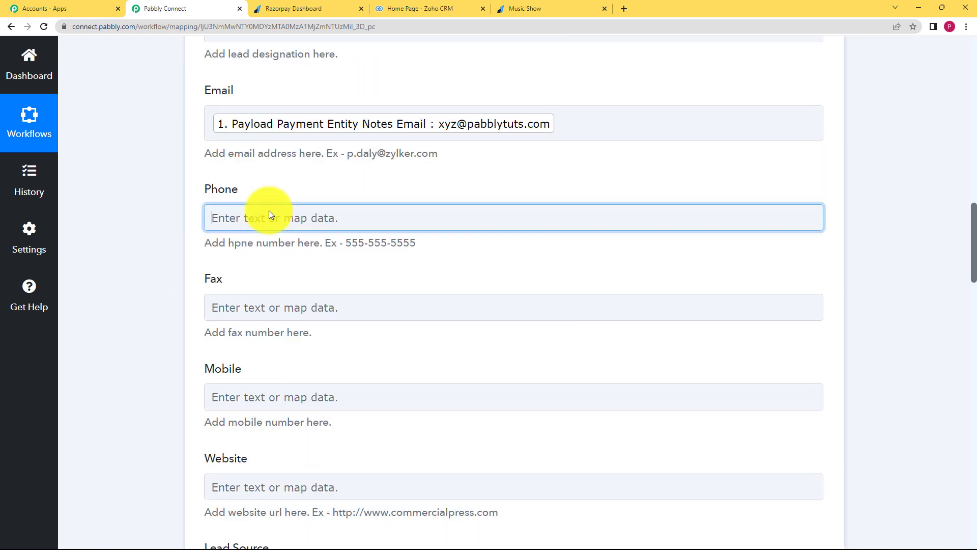
pyautogui.click(285, 281)
pyautogui.write('9')
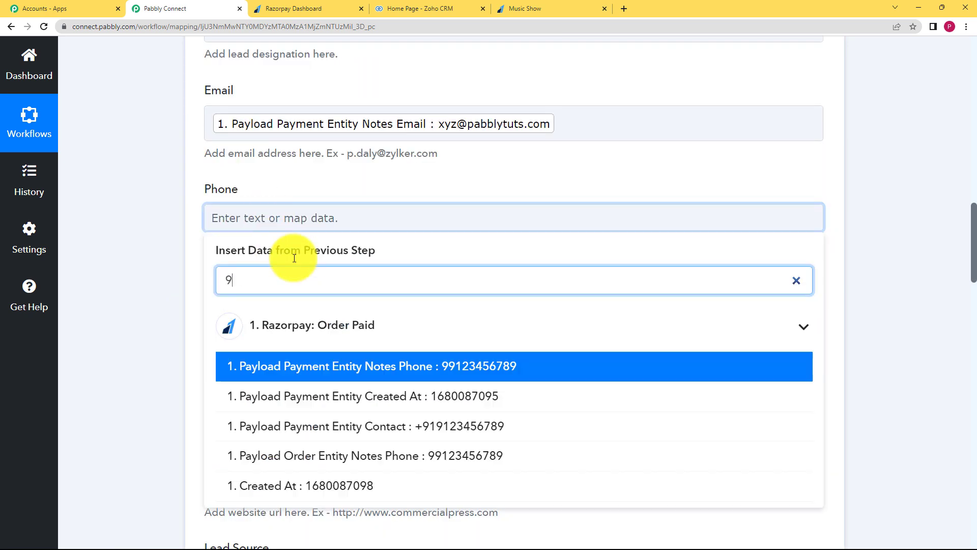
pyautogui.click(392, 365)
pyautogui.click(205, 237)
pyautogui.scroll(-2, 194, 293)
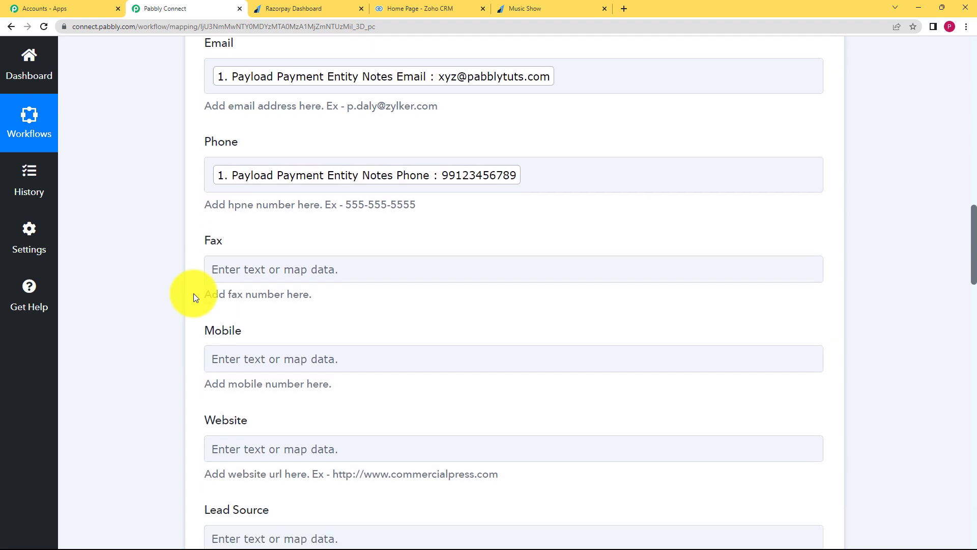
pyautogui.scroll(-6, 197, 293)
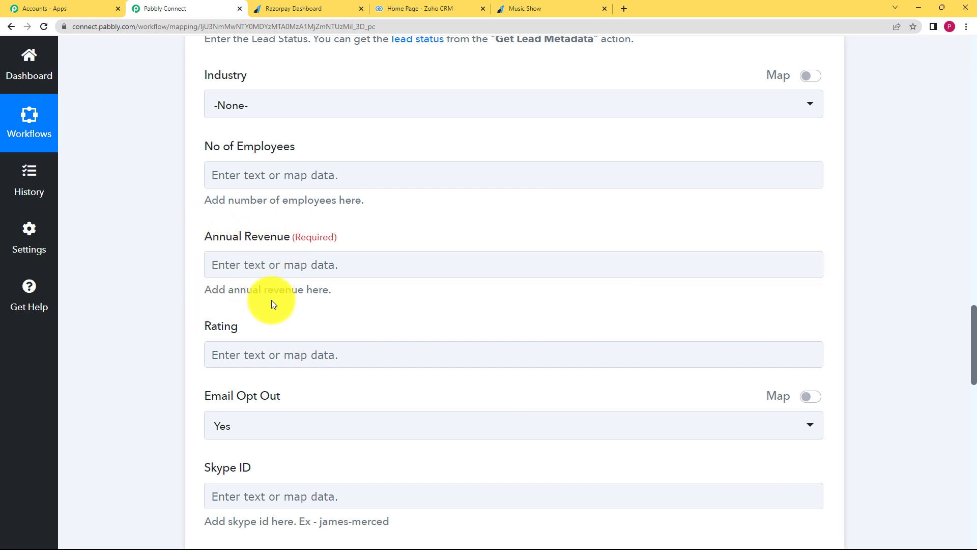
# Set Annual Revenue to 0 and map the payment notes pincode (110002) into Zip Code.
pyautogui.click(317, 267)
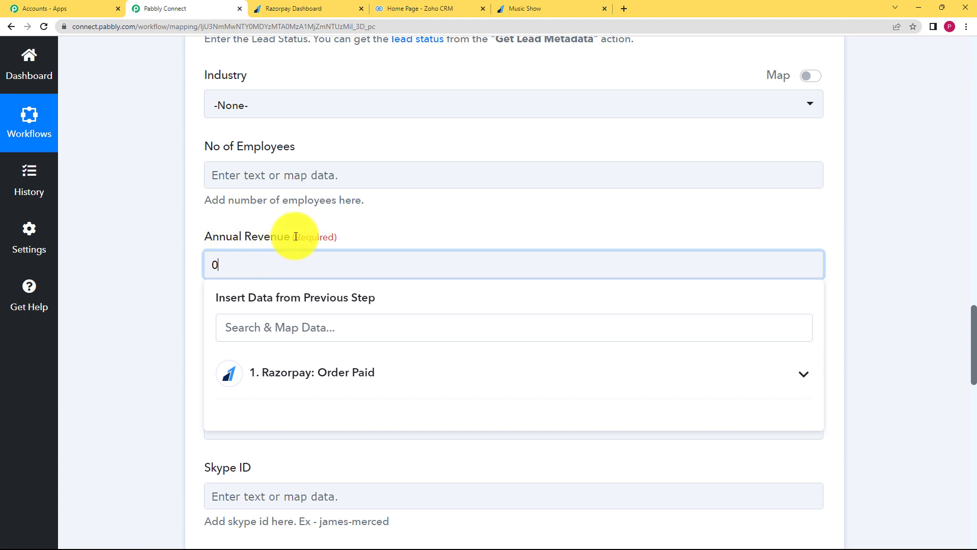
pyautogui.click(163, 245)
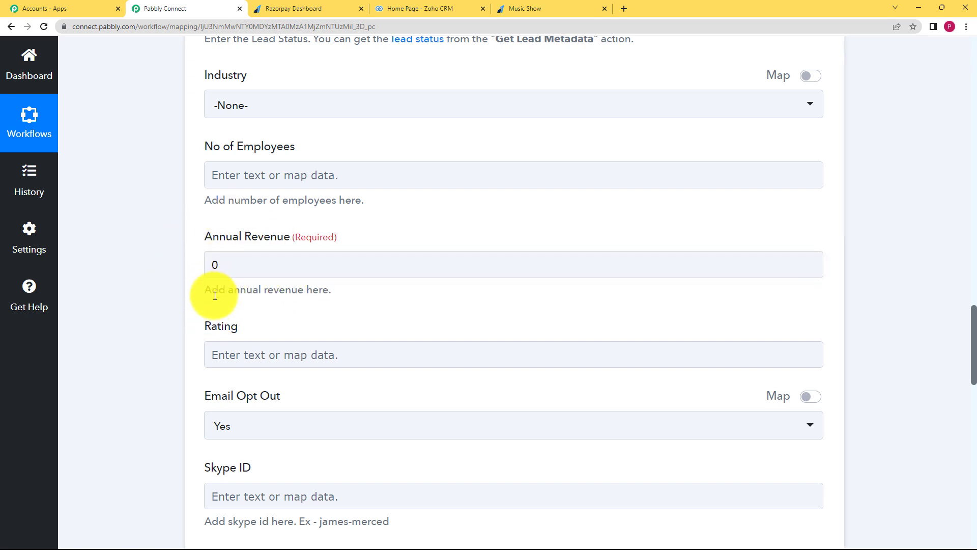
pyautogui.scroll(-10, 175, 301)
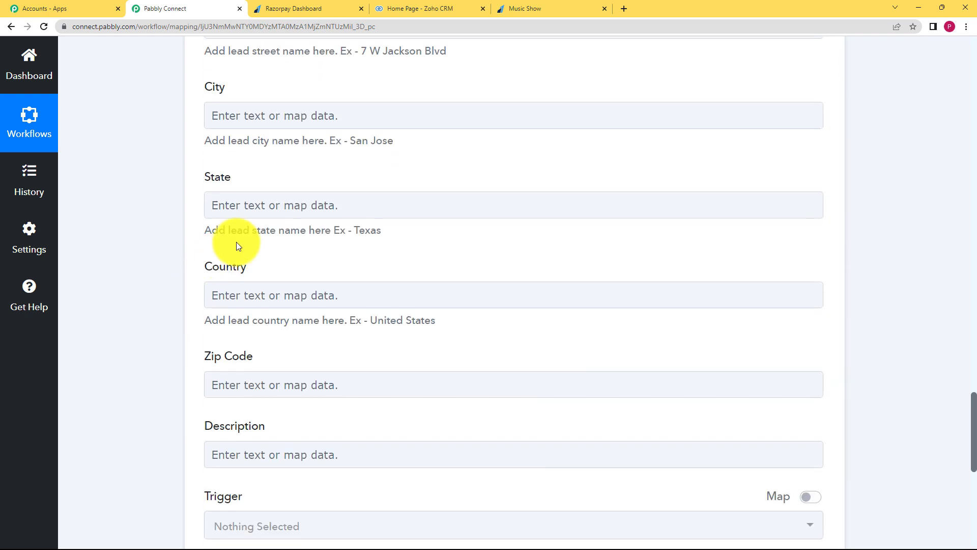
pyautogui.scroll(-2, 234, 275)
pyautogui.click(256, 279)
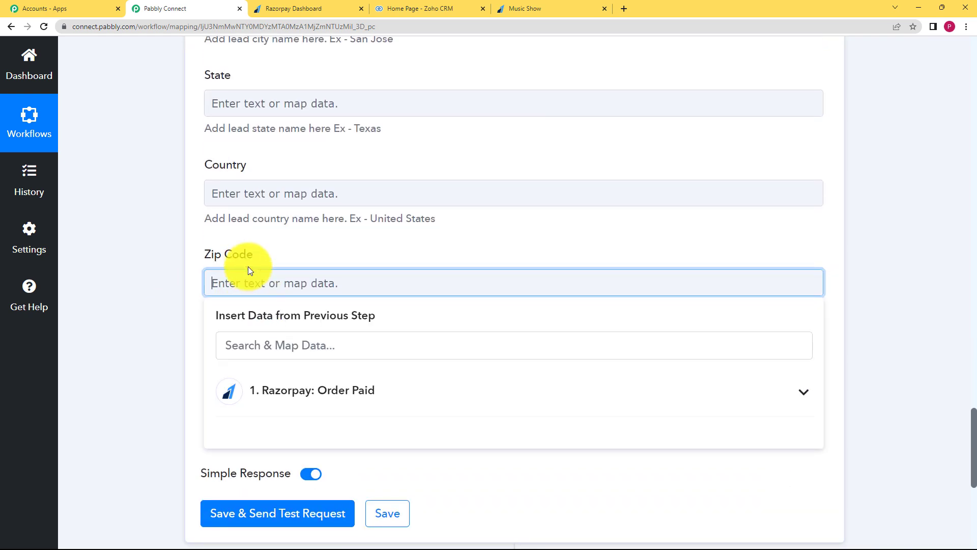
pyautogui.click(270, 341)
pyautogui.write('11')
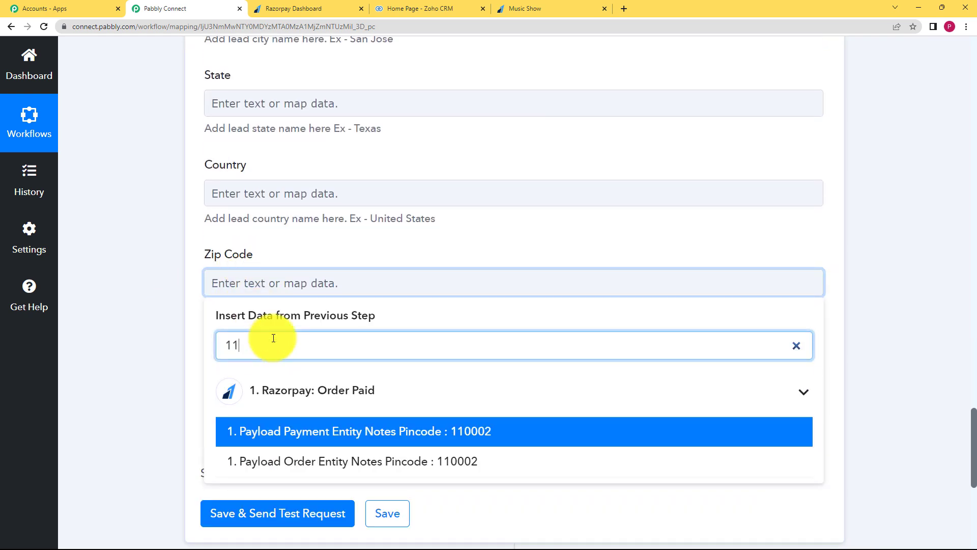
pyautogui.write('0')
pyautogui.click(370, 434)
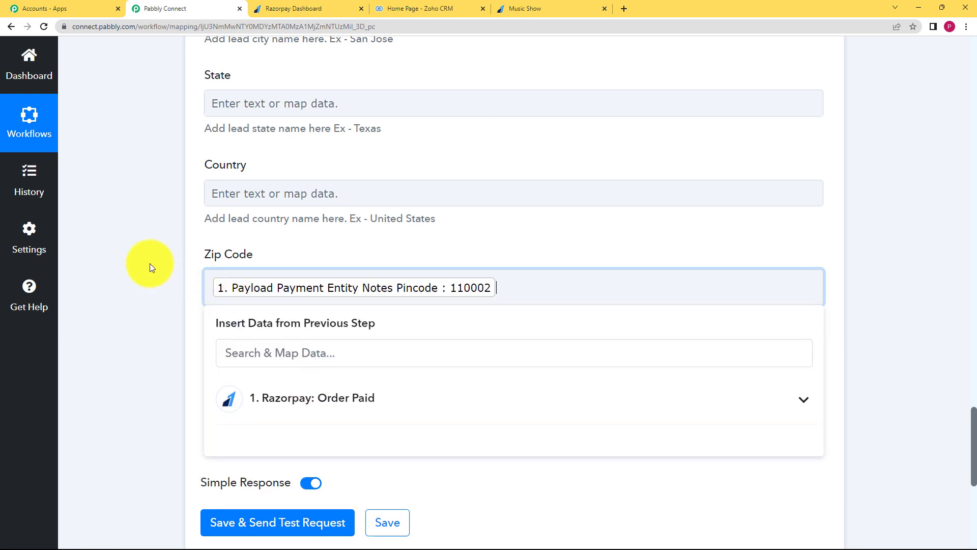
pyautogui.click(150, 263)
pyautogui.scroll(-3, 168, 367)
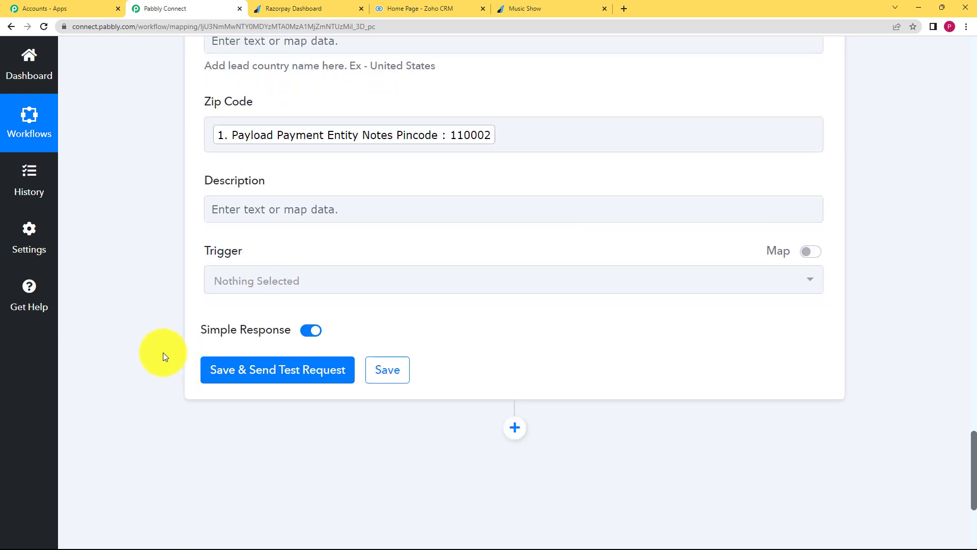
# Send a test lead to Zoho CRM and confirm the SUCCESS 'record added' response.
pyautogui.click(229, 369)
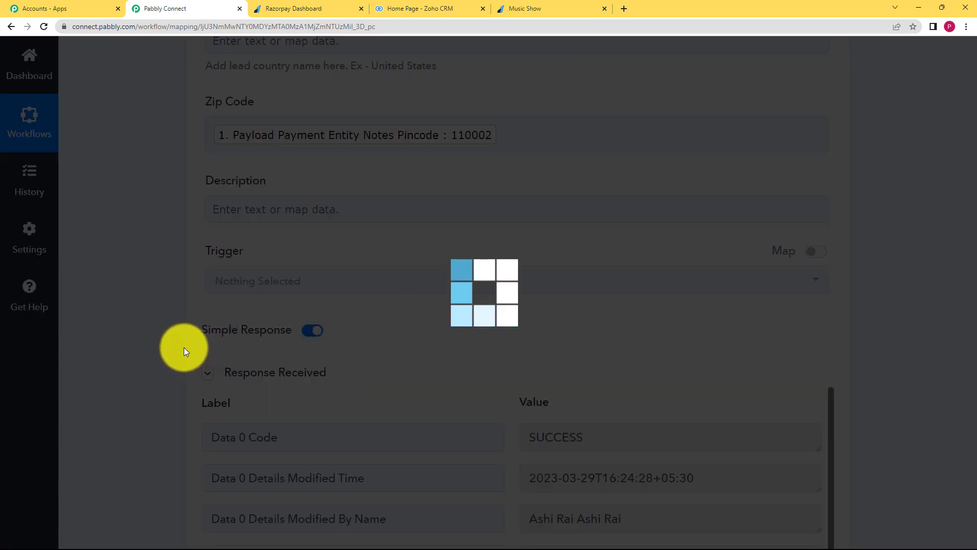
pyautogui.scroll(-3, 184, 347)
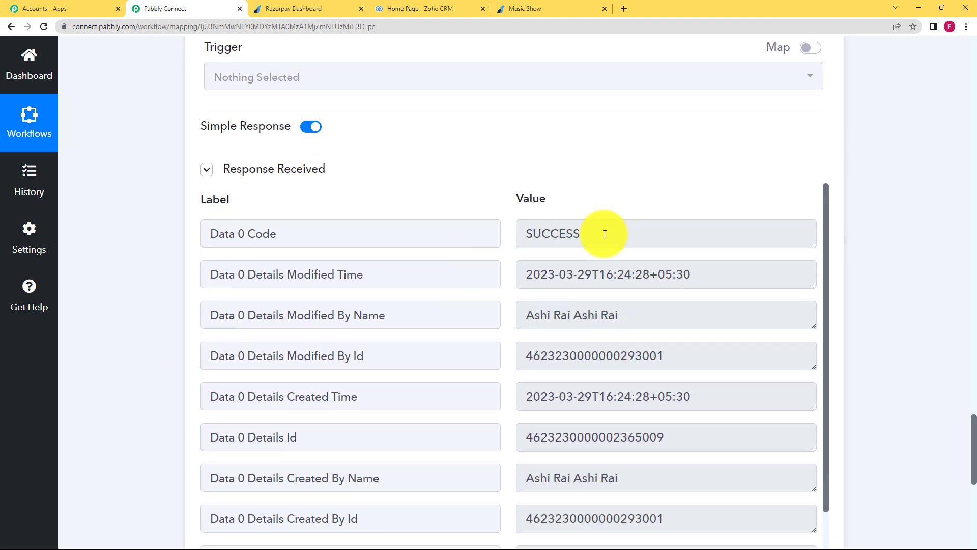
pyautogui.moveTo(604, 234); pyautogui.dragTo(484, 231)
pyautogui.scroll(-2, 519, 281)
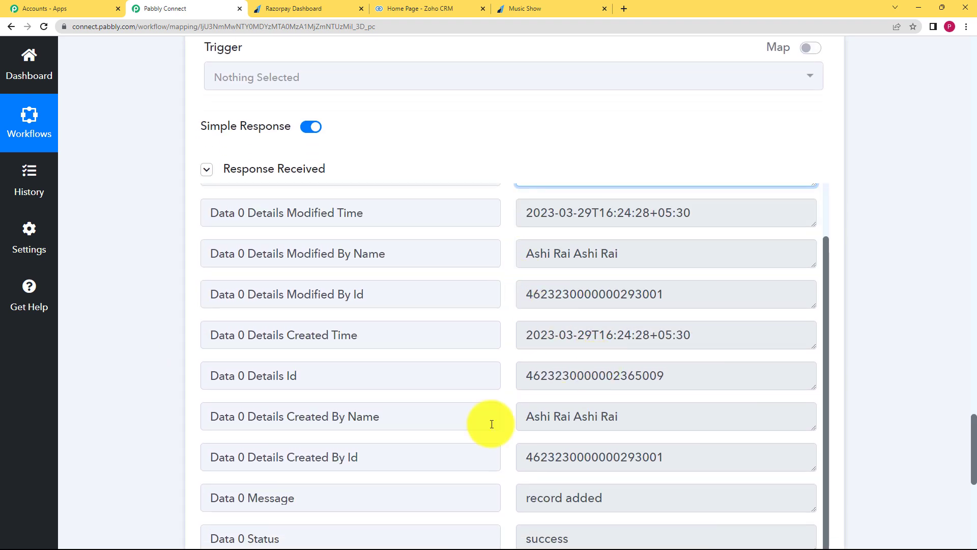
pyautogui.scroll(-3, 426, 362)
pyautogui.moveTo(601, 351); pyautogui.dragTo(505, 377)
# Save the workflow.
pyautogui.click(395, 439)
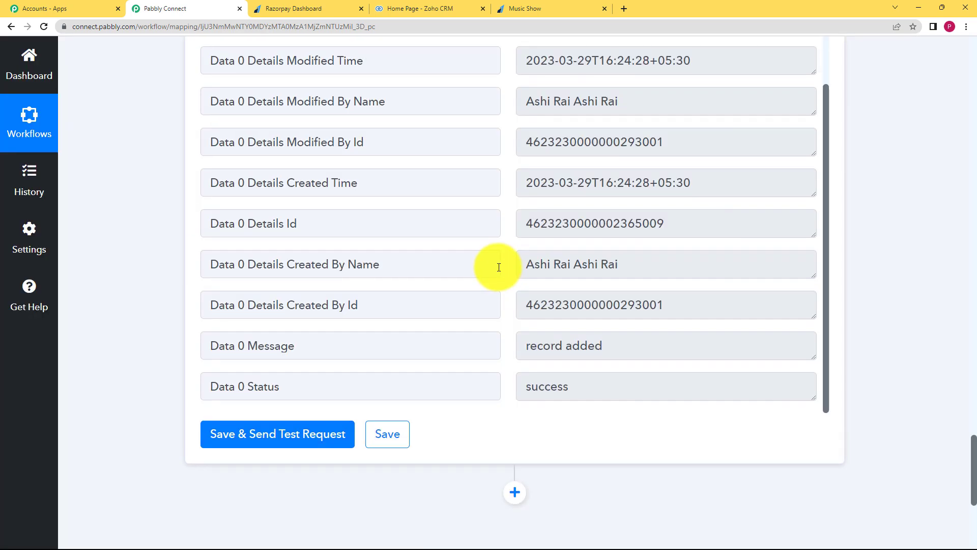
pyautogui.scroll(20, 499, 267)
pyautogui.scroll(20, 499, 267)
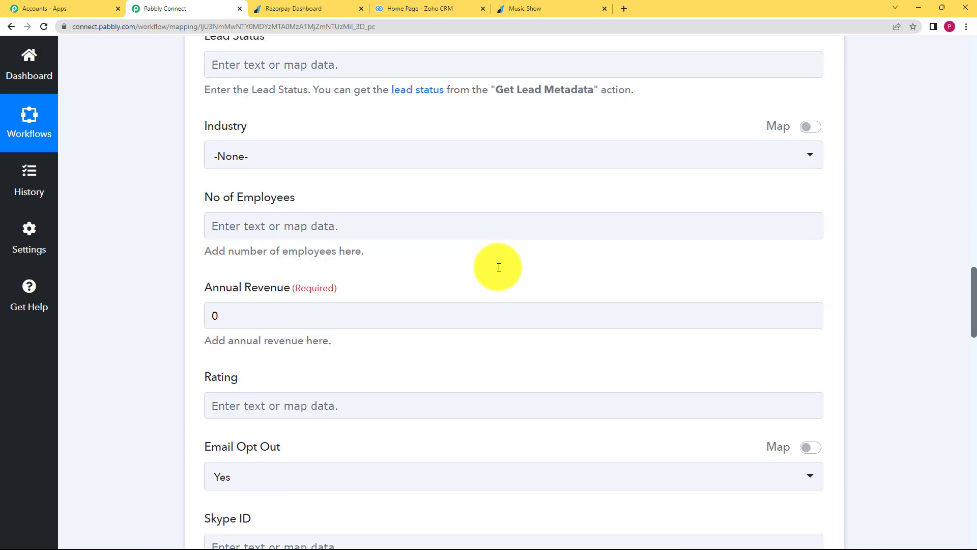
pyautogui.scroll(10, 499, 267)
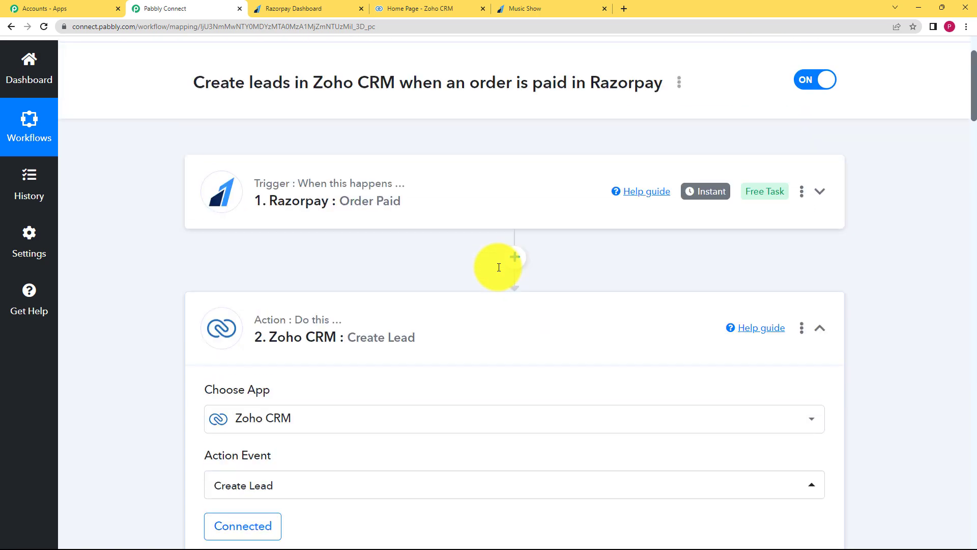
# Collapse the Create Lead step, refresh Today's Leads in Zoho CRM, then return to Pabbly.
pyautogui.click(498, 371)
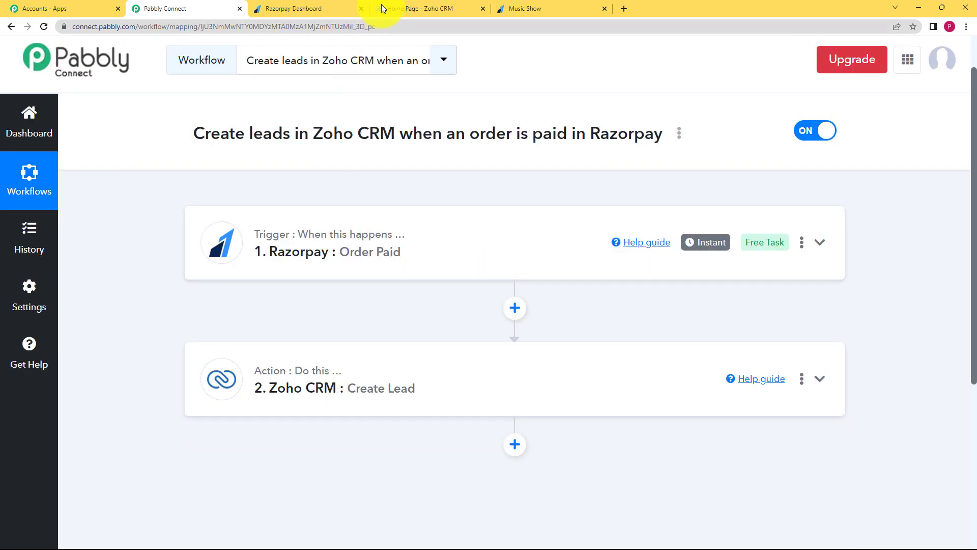
pyautogui.click(407, 8)
pyautogui.click(605, 158)
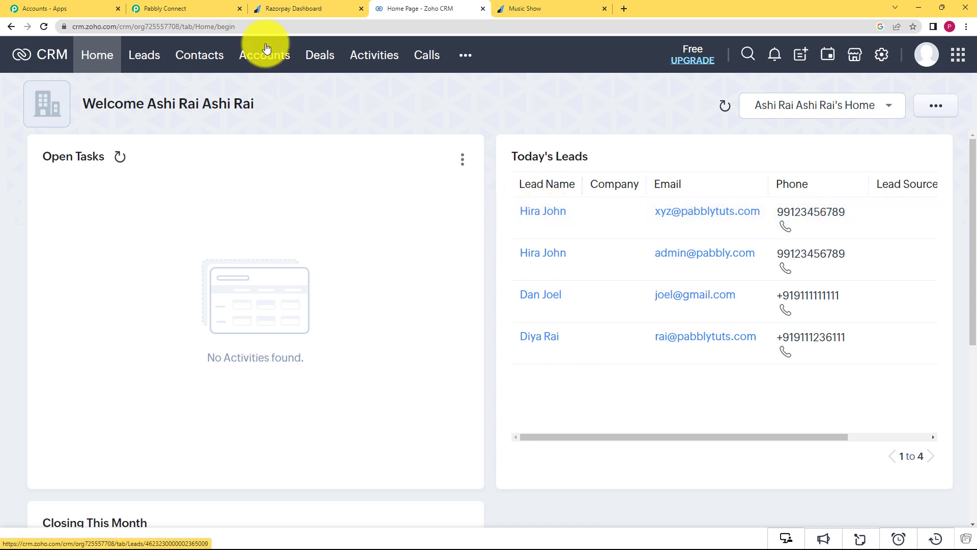
pyautogui.click(197, 8)
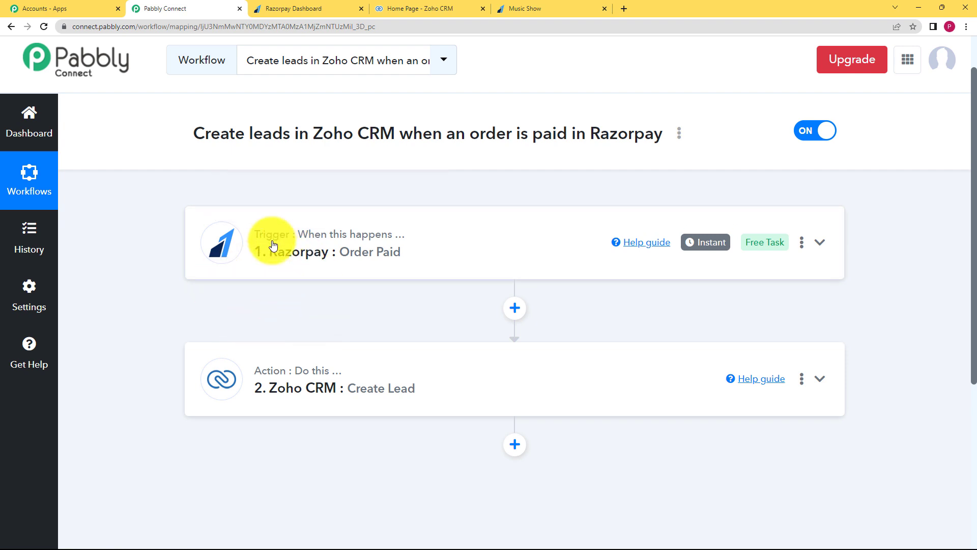
pyautogui.click(331, 7)
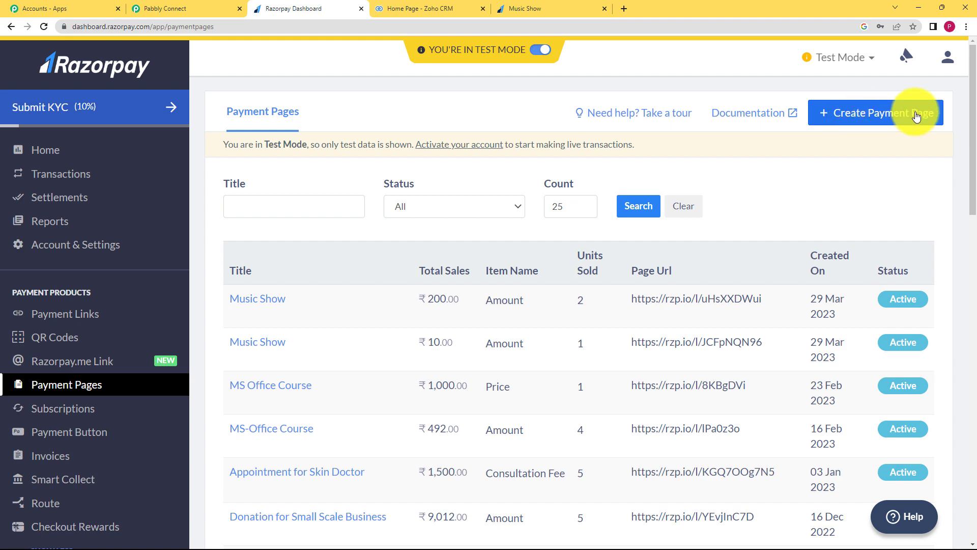
pyautogui.click(551, 7)
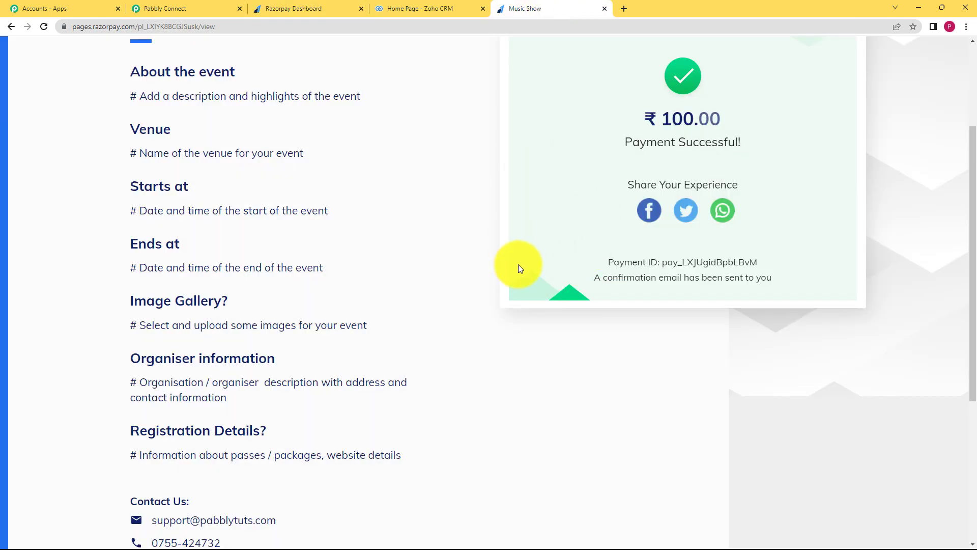
pyautogui.scroll(3, 518, 264)
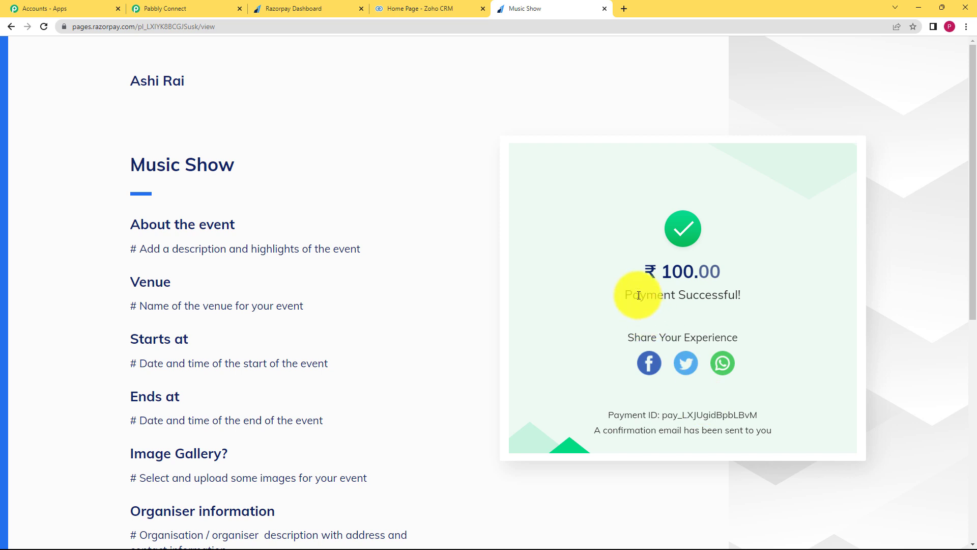
pyautogui.click(208, 7)
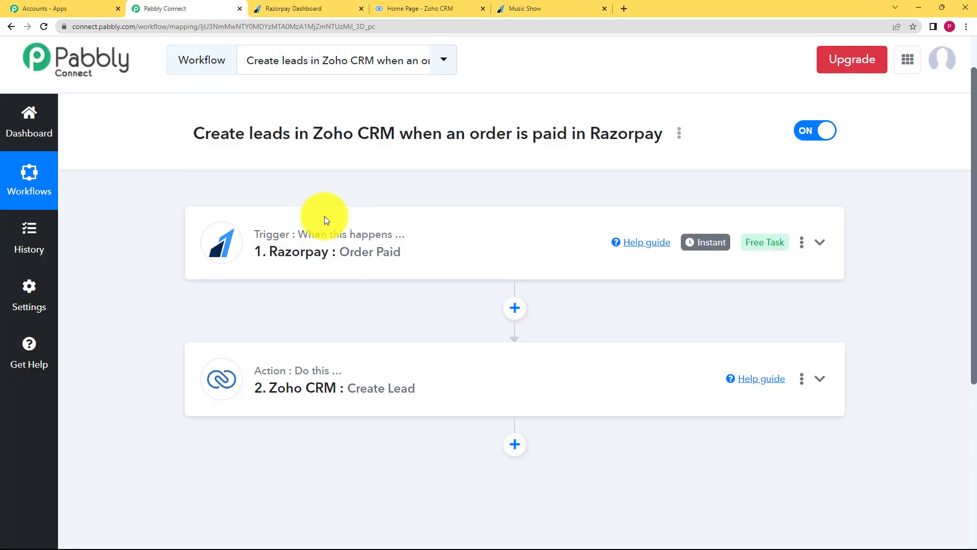